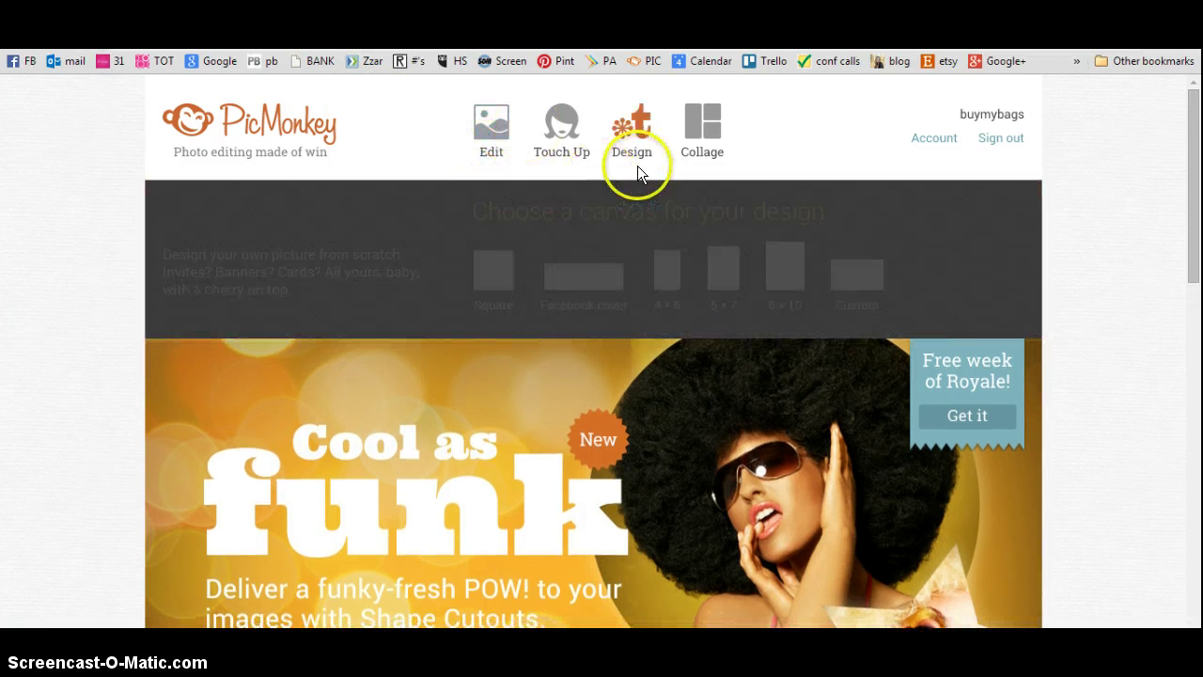
Open the catalog invite image from the computer in the PicMonkey editor
mouse_move(636, 131)
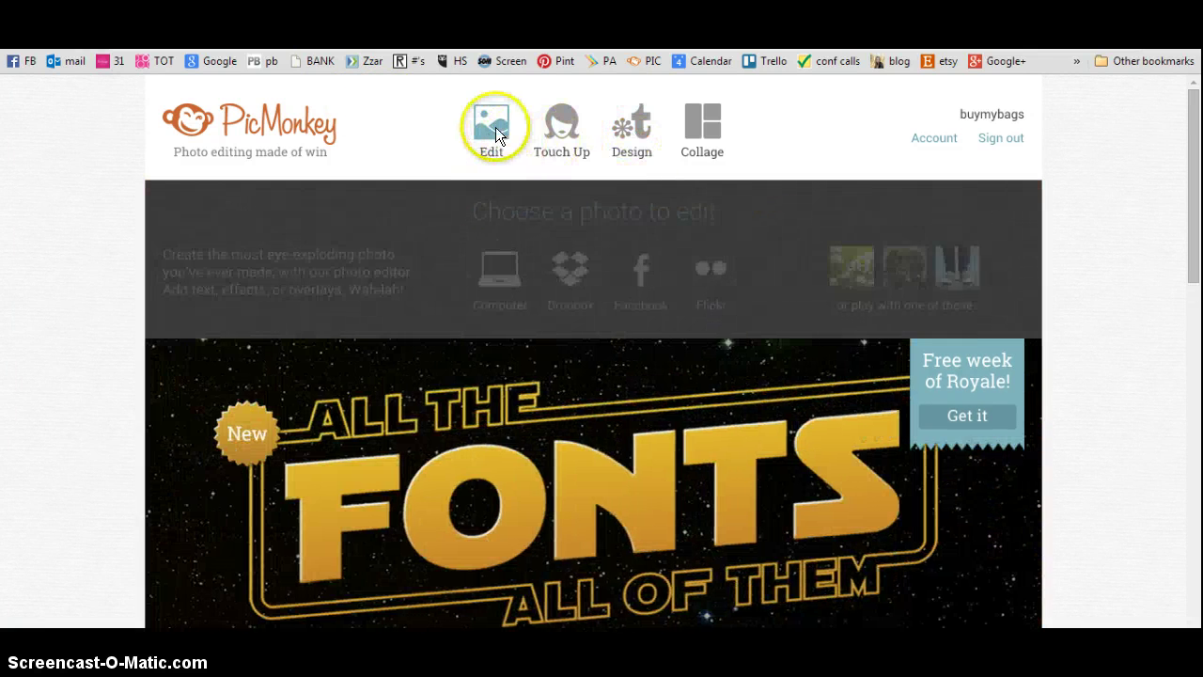
left_click(495, 125)
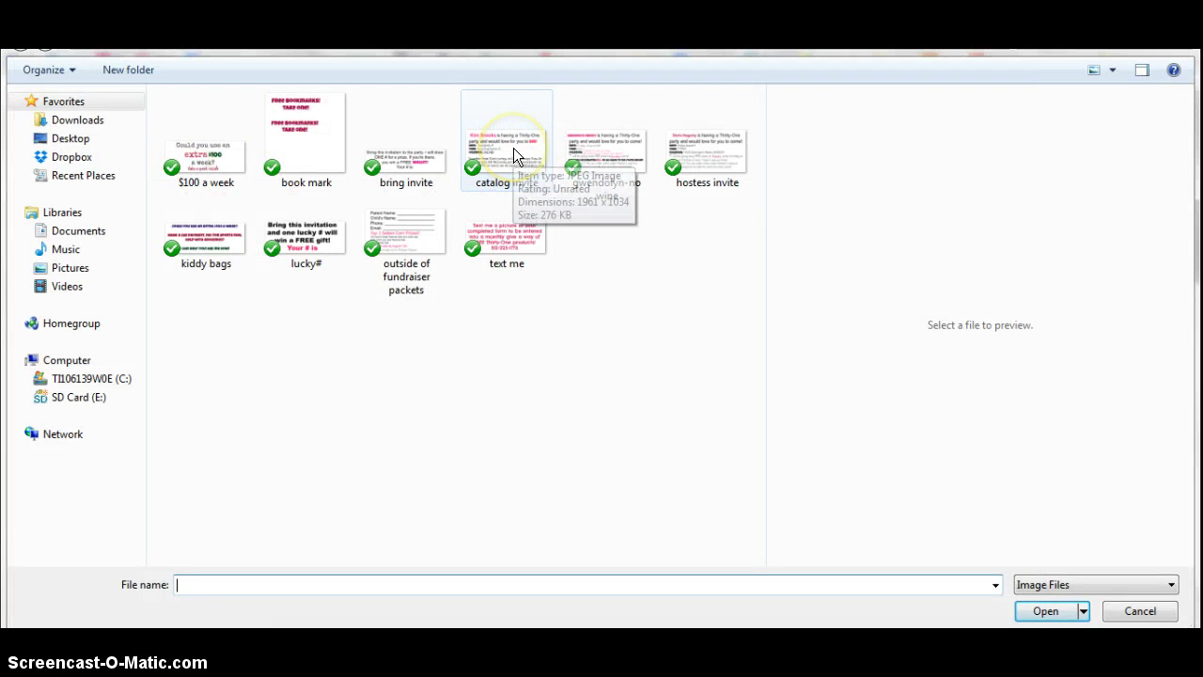
double_click(514, 147)
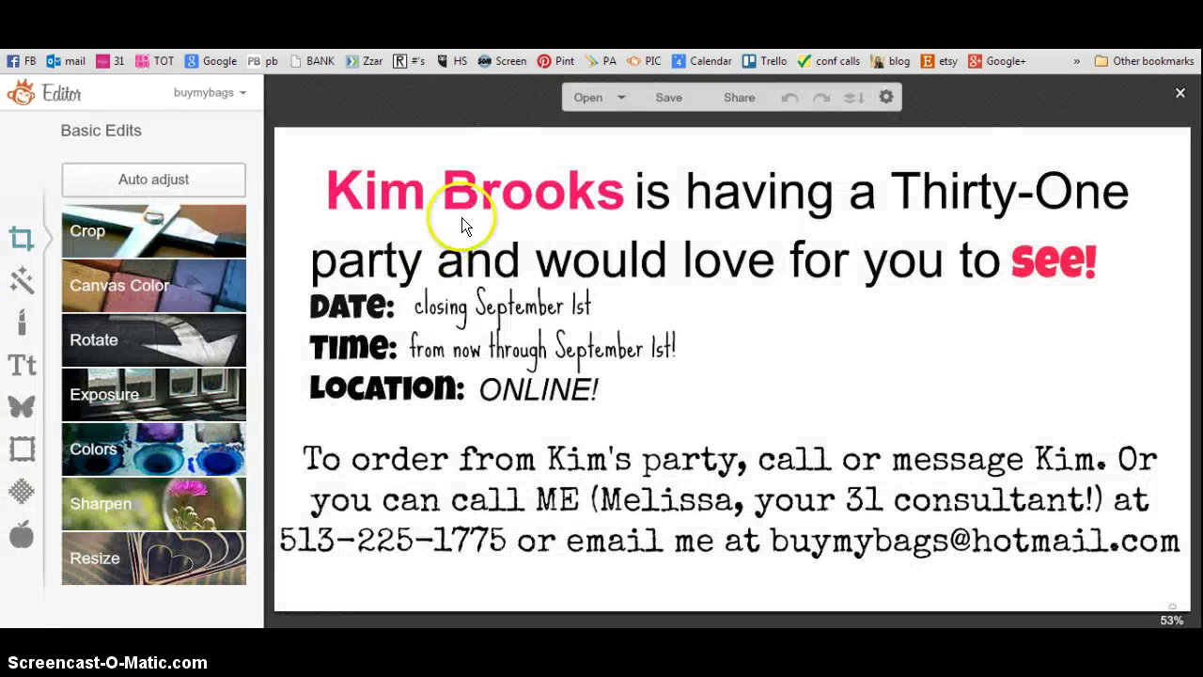
Open the Artsy Draw effect with a white (ffffff) brush, size 140, hardness 100%
left_click(22, 280)
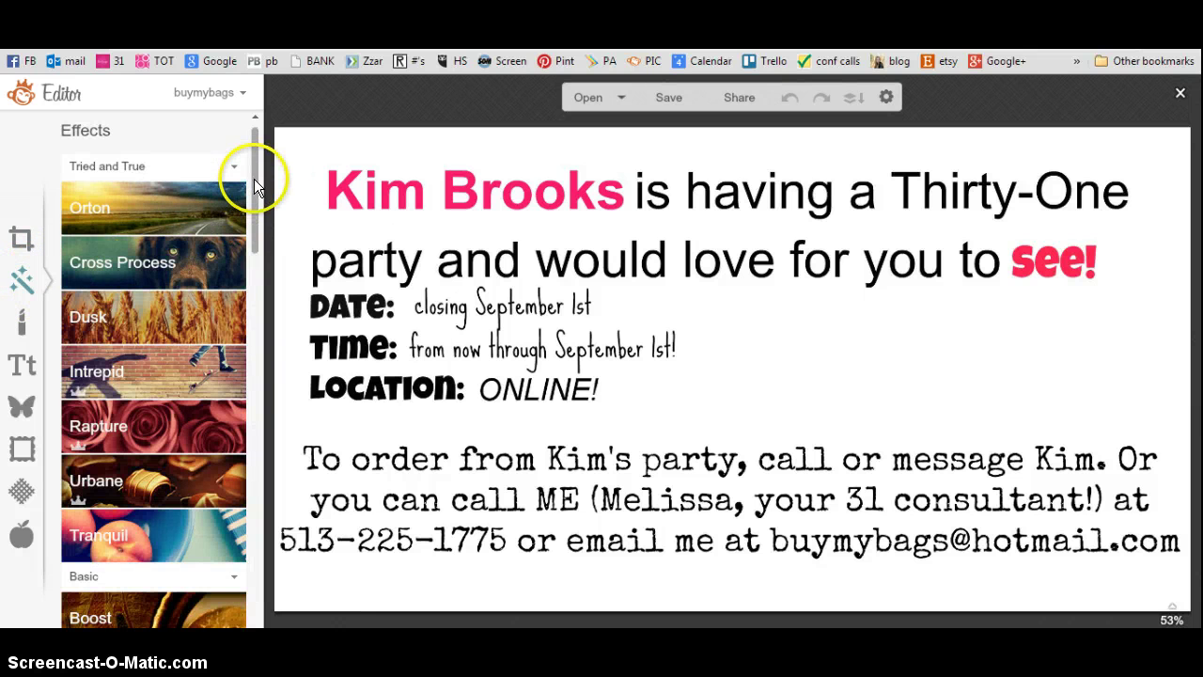
left_click_drag(256, 185, 260, 549)
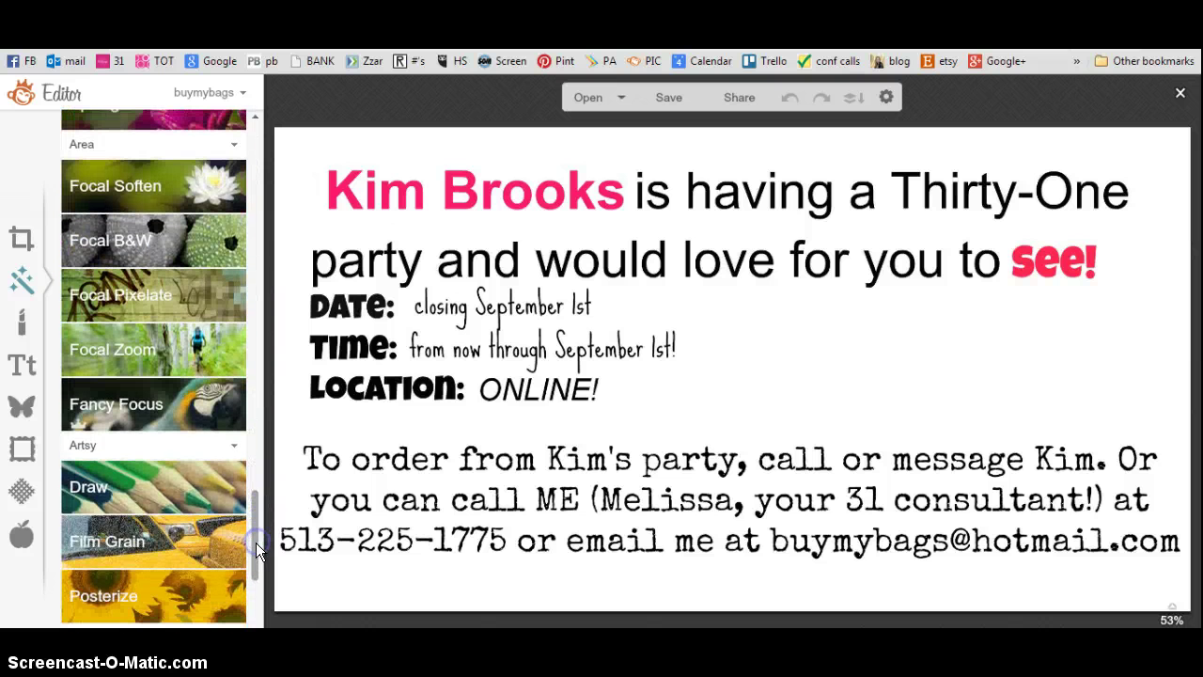
left_click(139, 487)
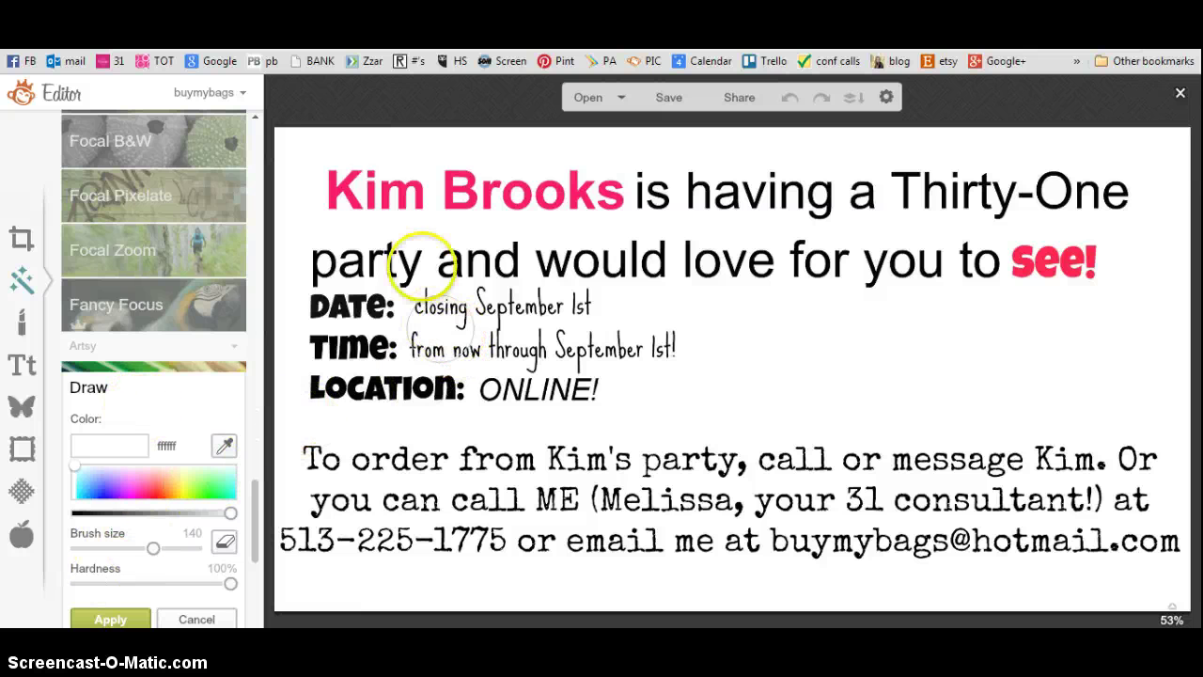
Paint white over the host's name in the headline and the Date and Time entries
left_click(348, 192)
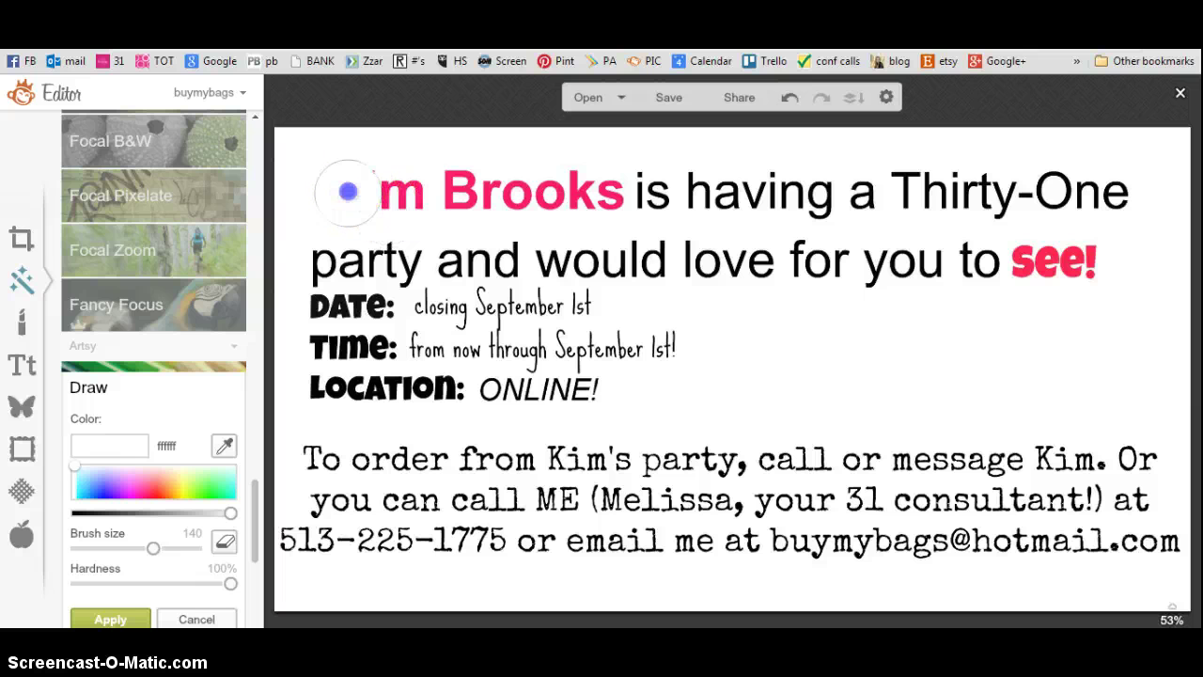
left_click_drag(348, 192, 596, 197)
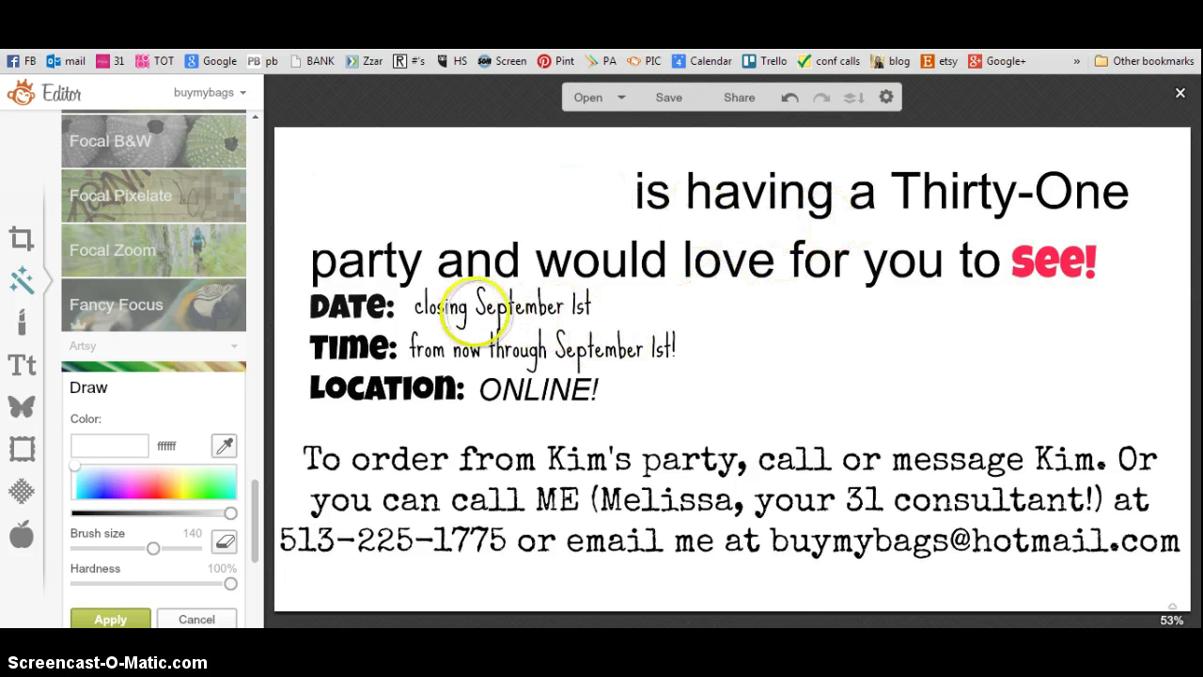
left_click(442, 312)
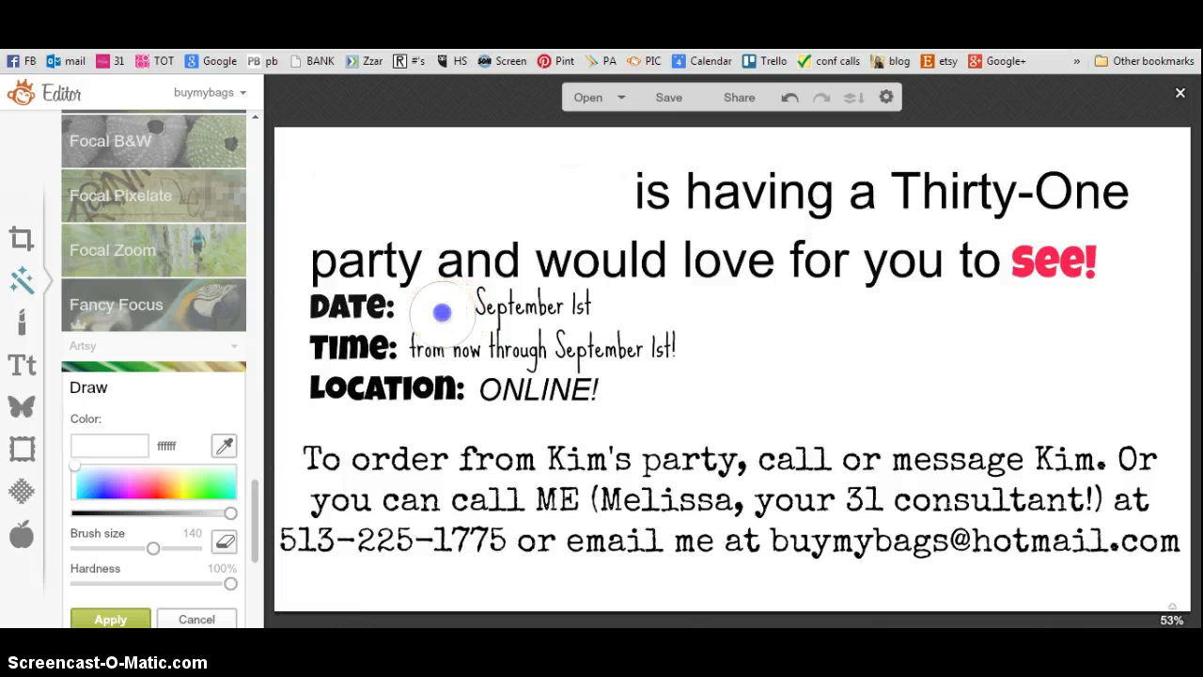
mouse_move(442, 312)
left_mouse_down()
mouse_move(435, 335)
mouse_move(665, 345)
mouse_move(580, 311)
mouse_move(489, 311)
mouse_move(529, 341)
left_mouse_up()
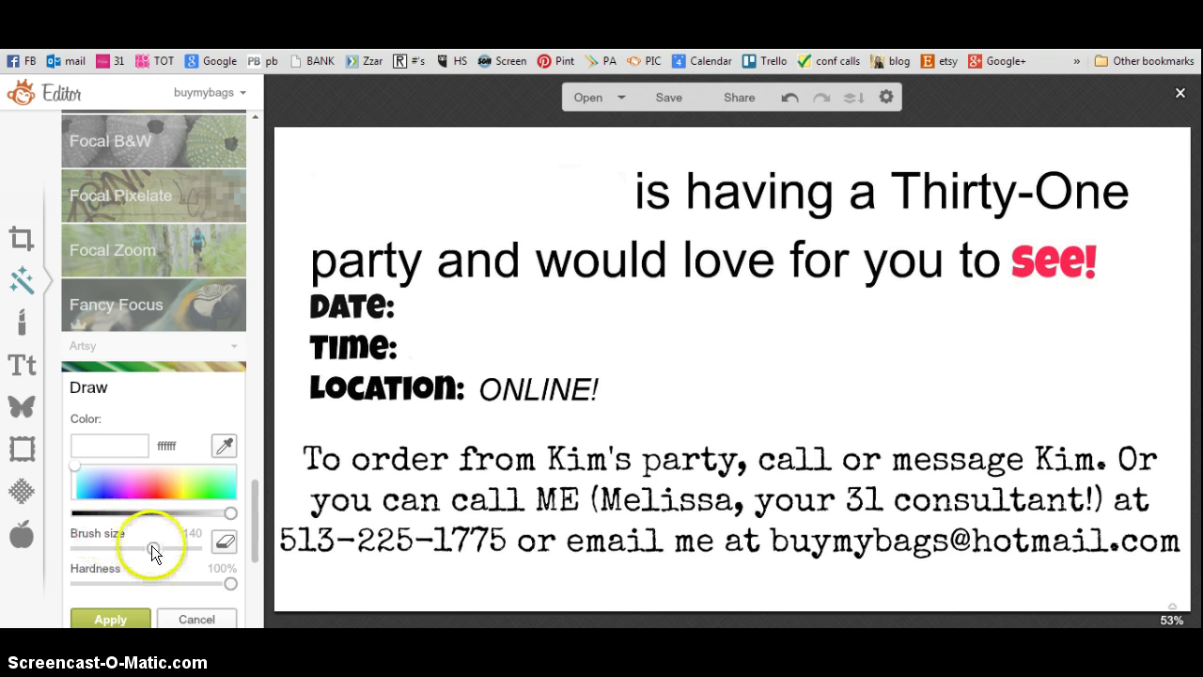
Shrink the brush to 49, paint out both names in the ordering sentence, and apply
left_click_drag(154, 552, 120, 547)
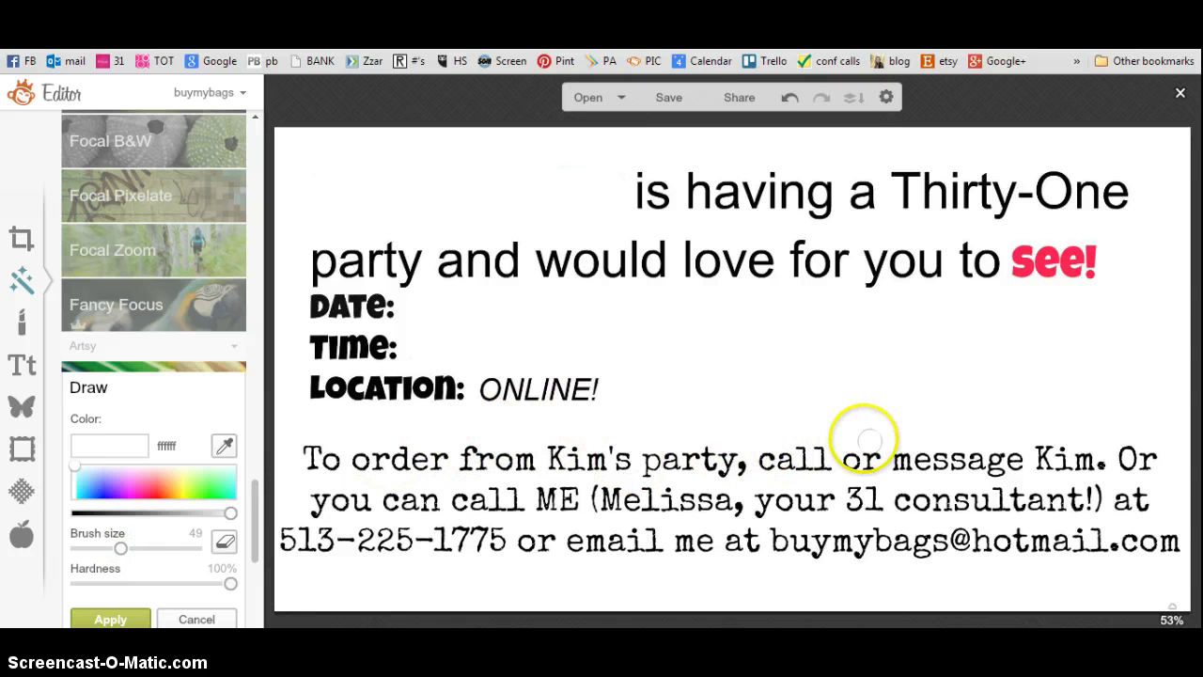
left_click(1043, 452)
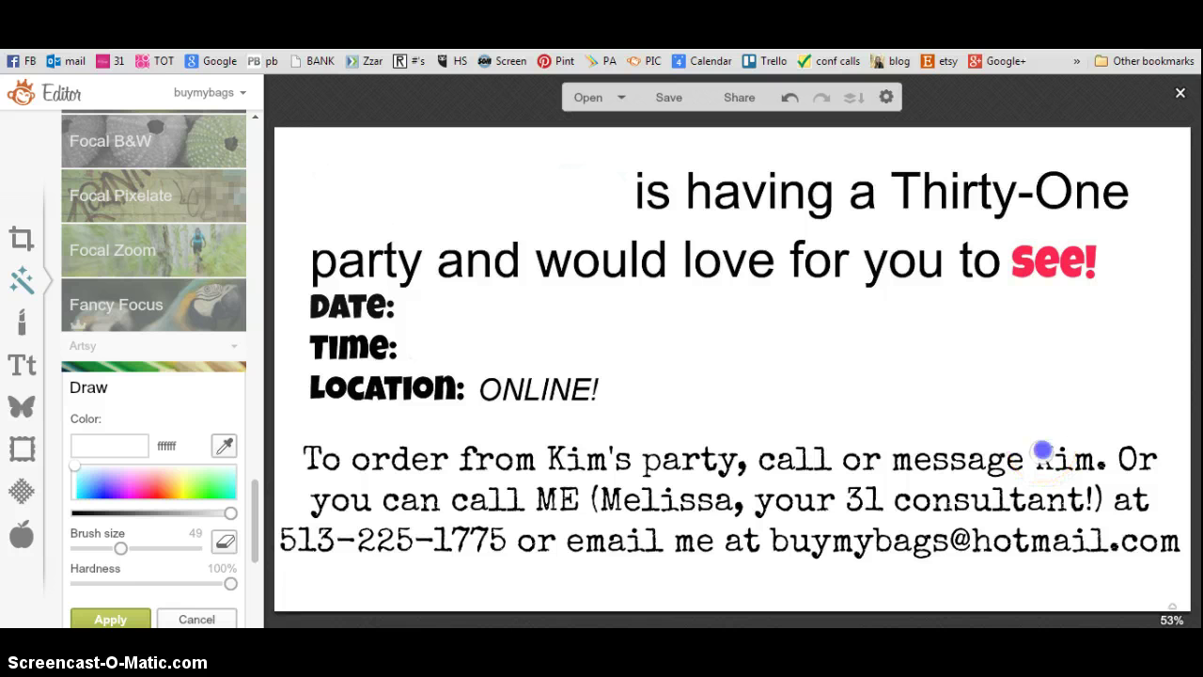
left_click_drag(1042, 452, 1069, 454)
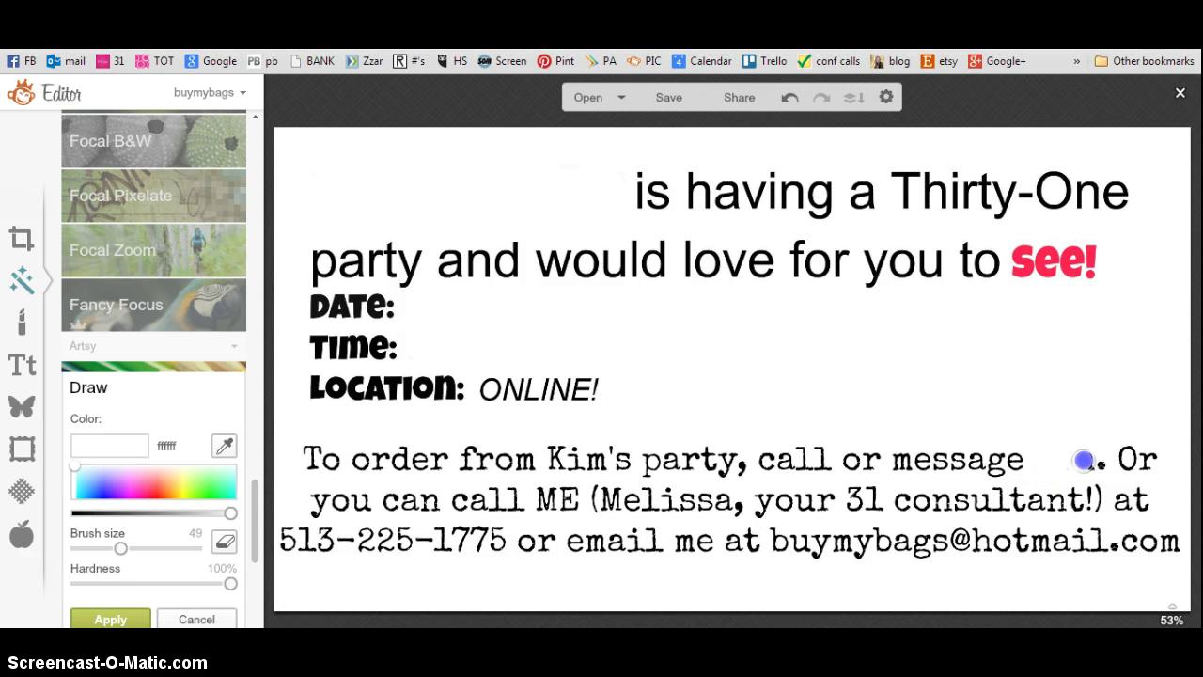
left_click_drag(1081, 456, 1069, 438)
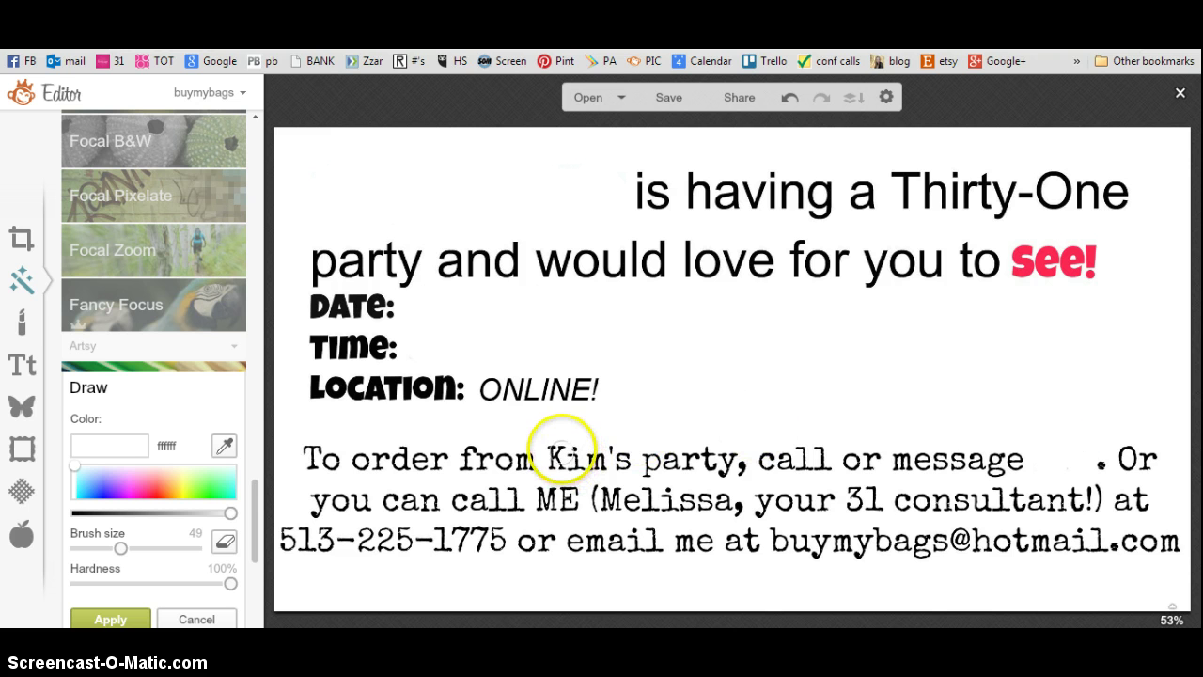
left_click(561, 451)
mouse_move(554, 456)
left_mouse_down()
mouse_move(572, 462)
mouse_move(570, 451)
mouse_move(583, 470)
mouse_move(623, 461)
left_mouse_up()
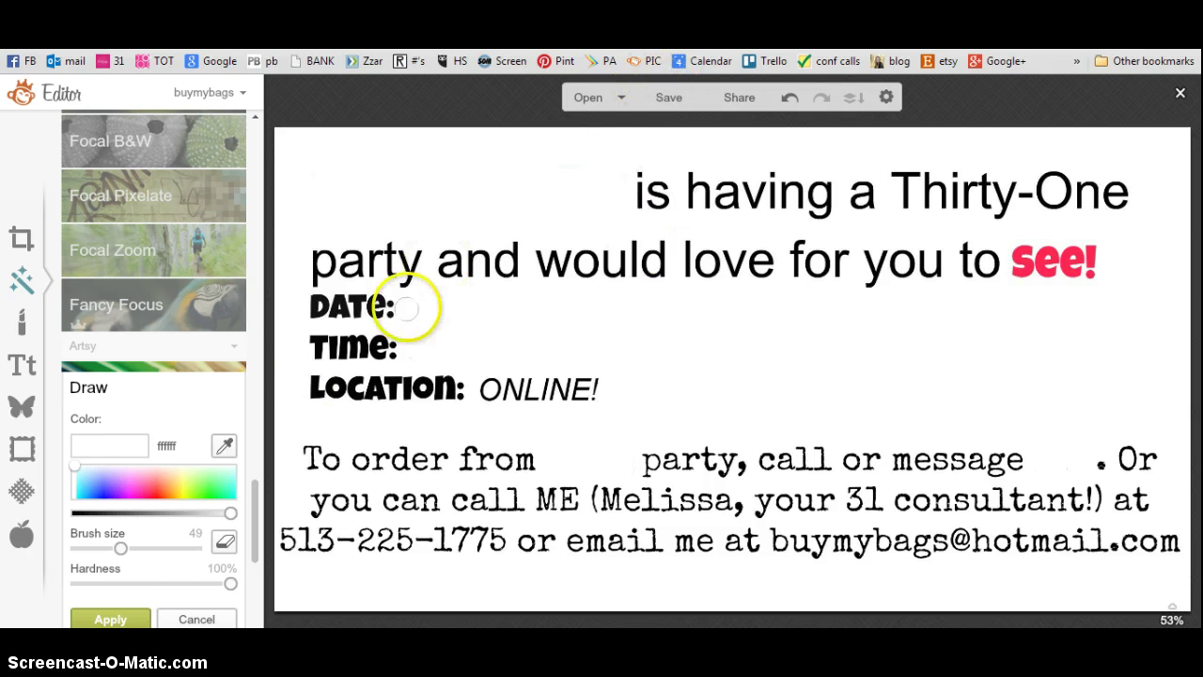
left_click(111, 618)
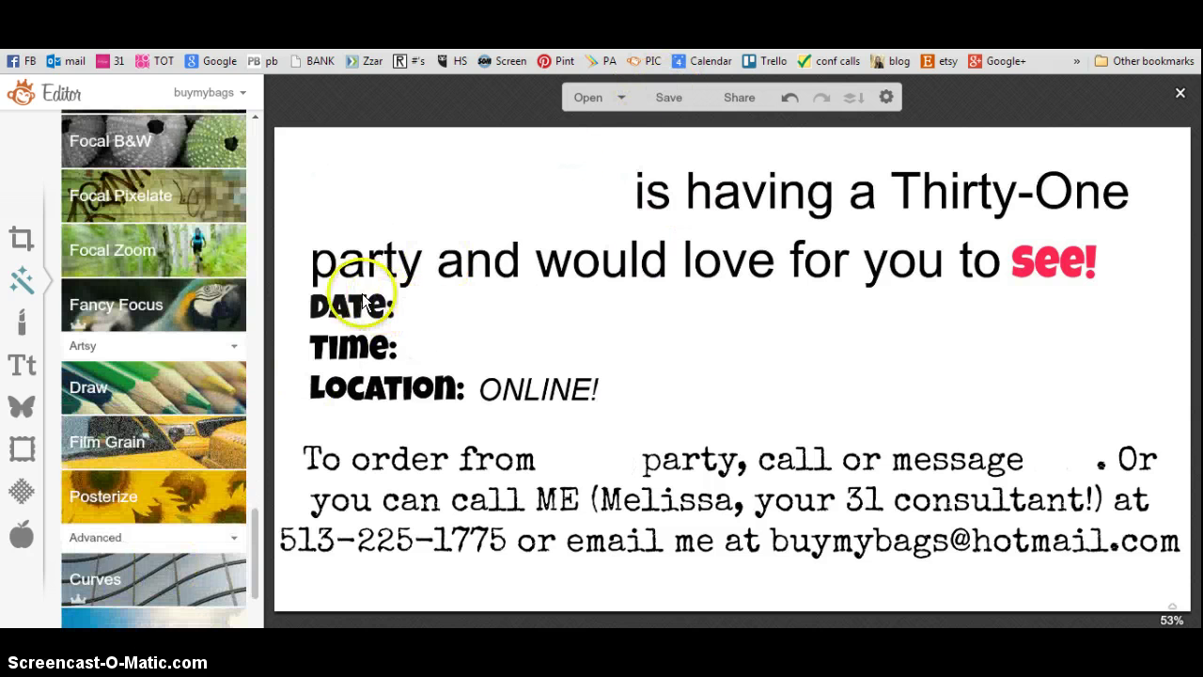
Add a new Arial text box containing the host's name
left_click(22, 365)
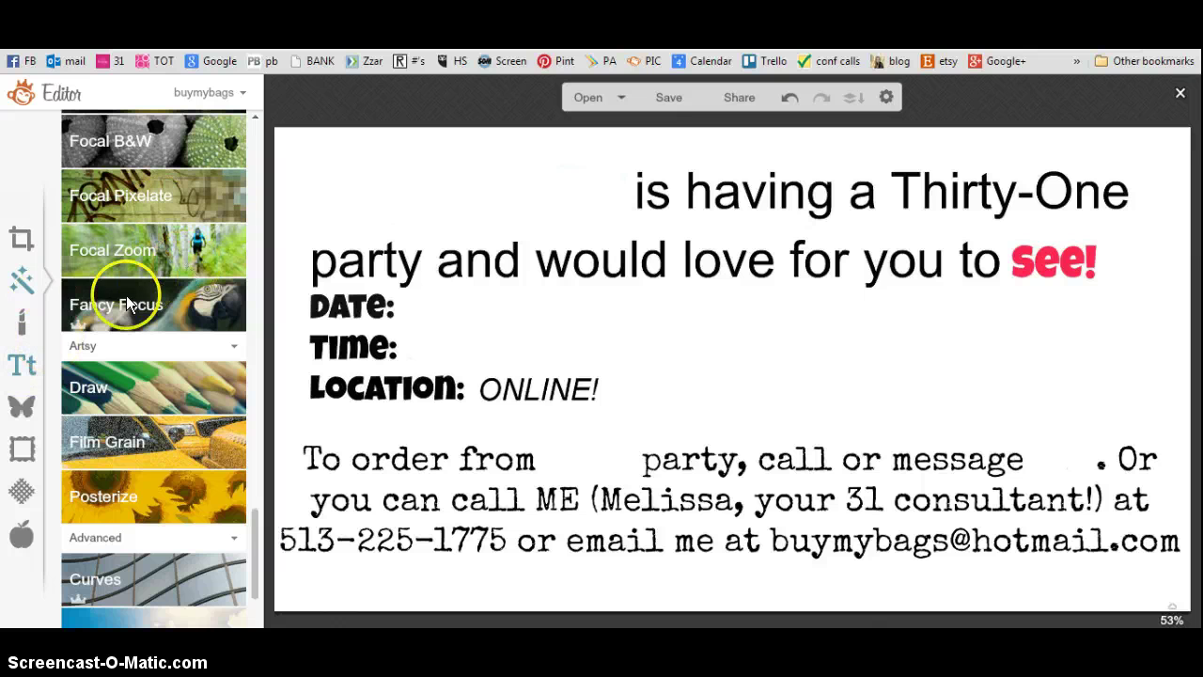
left_click(22, 365)
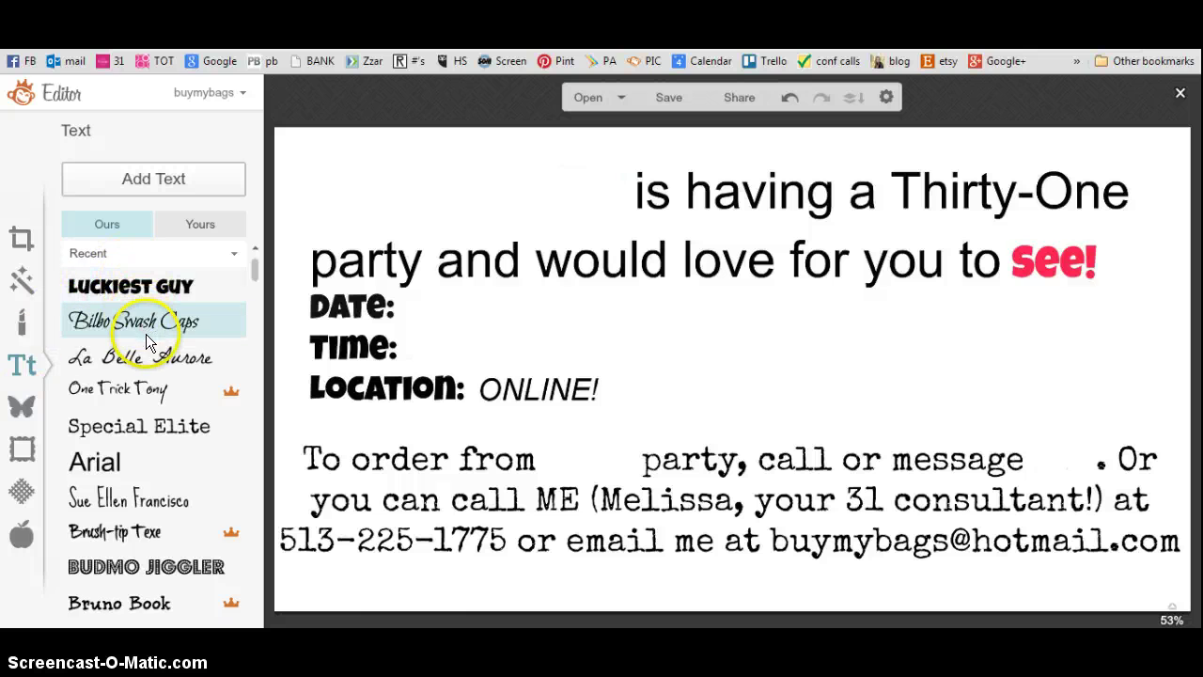
left_click(99, 463)
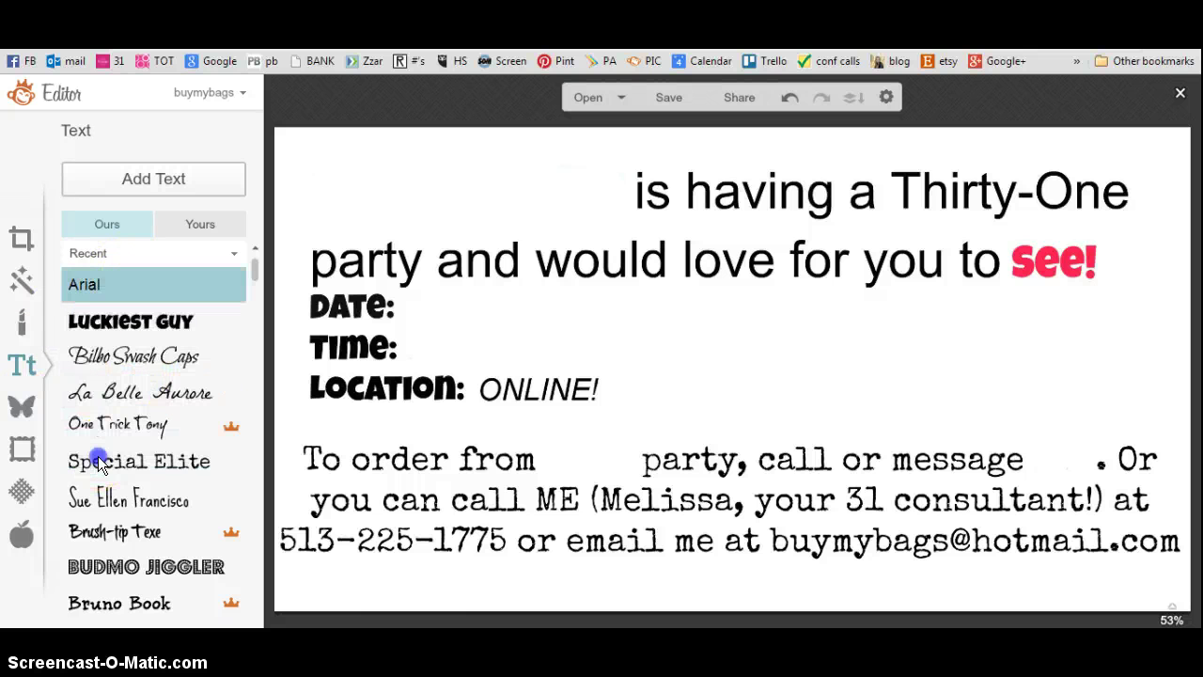
left_click(171, 178)
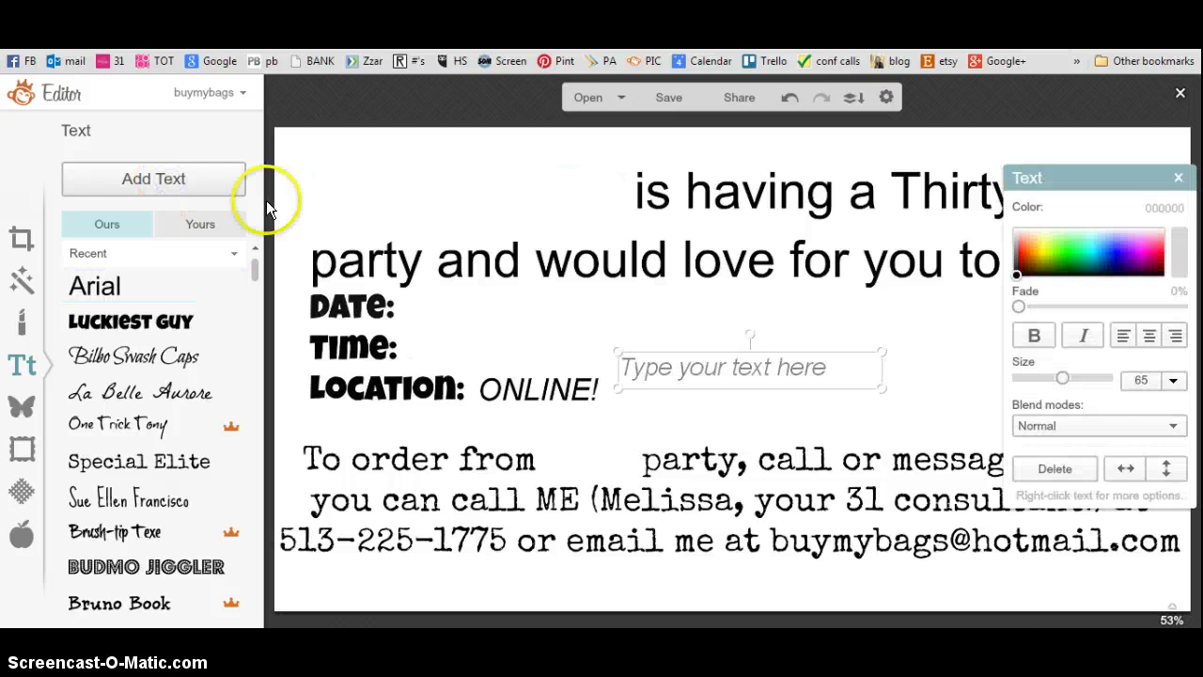
left_click(685, 370)
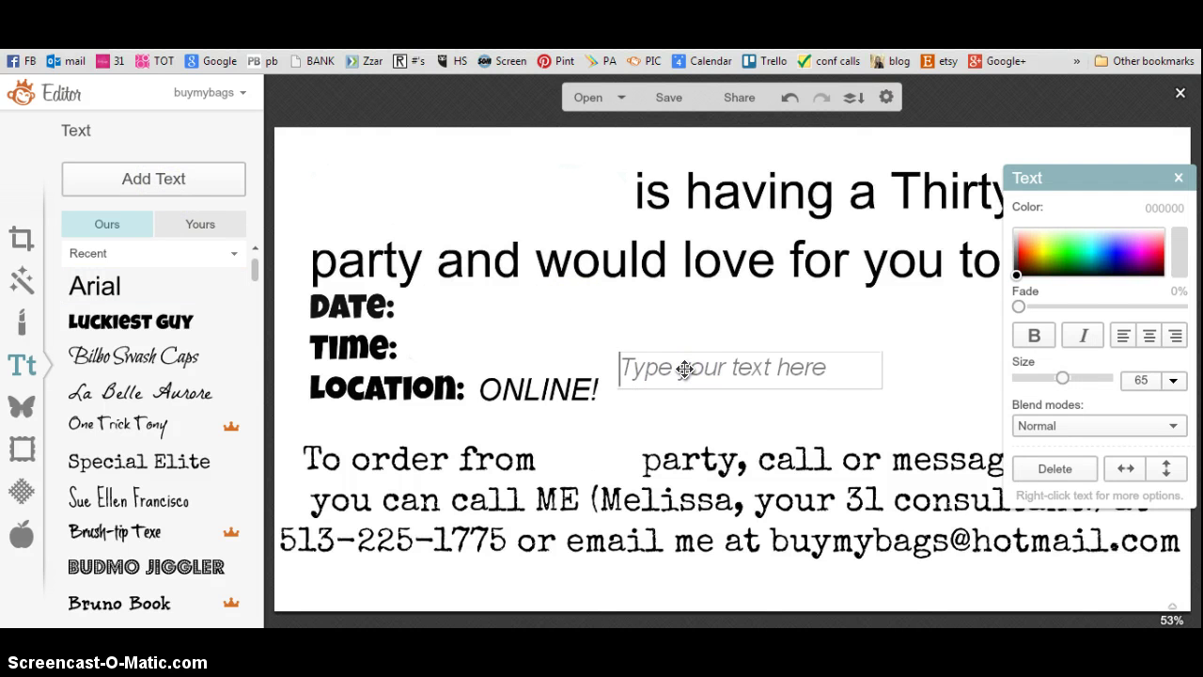
type("Julie Smith")
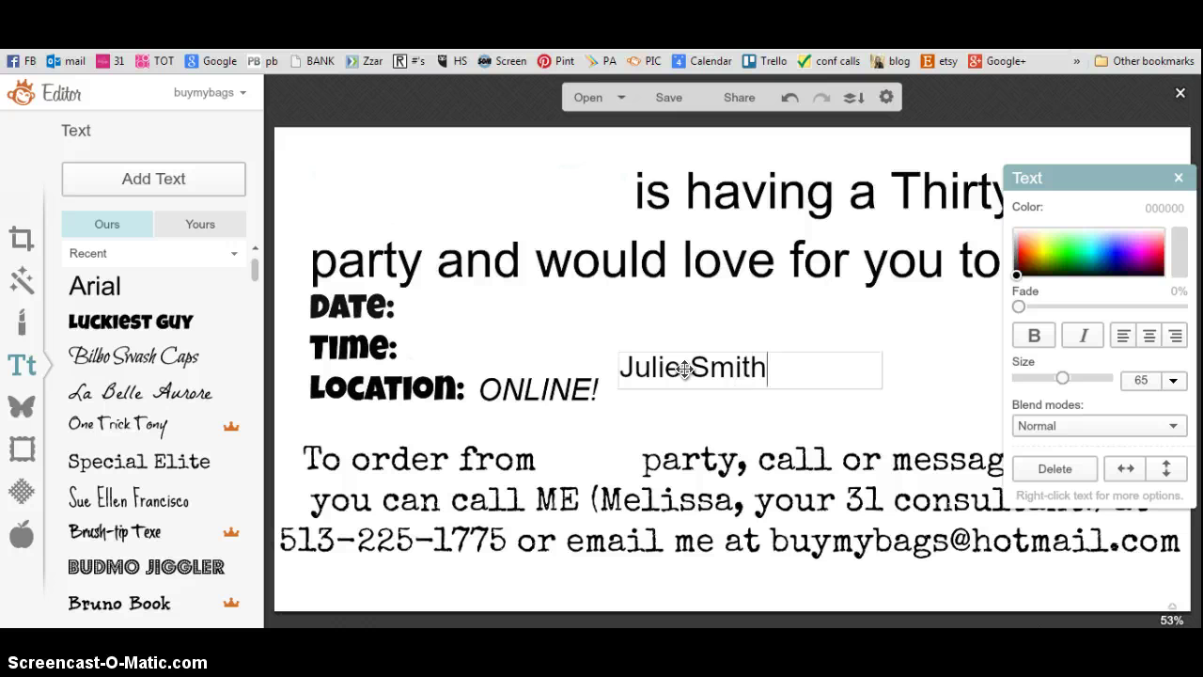
Colour the host's name pink (ff0052) and make it bold
left_click_drag(809, 368, 612, 373)
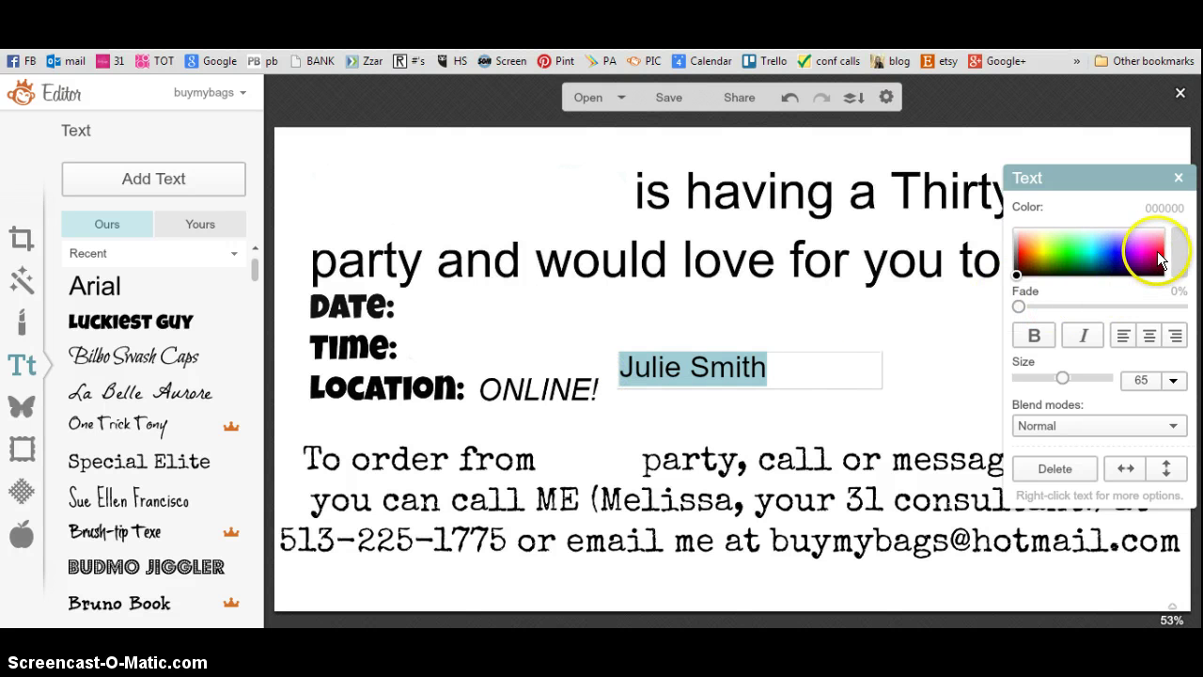
left_click(1156, 252)
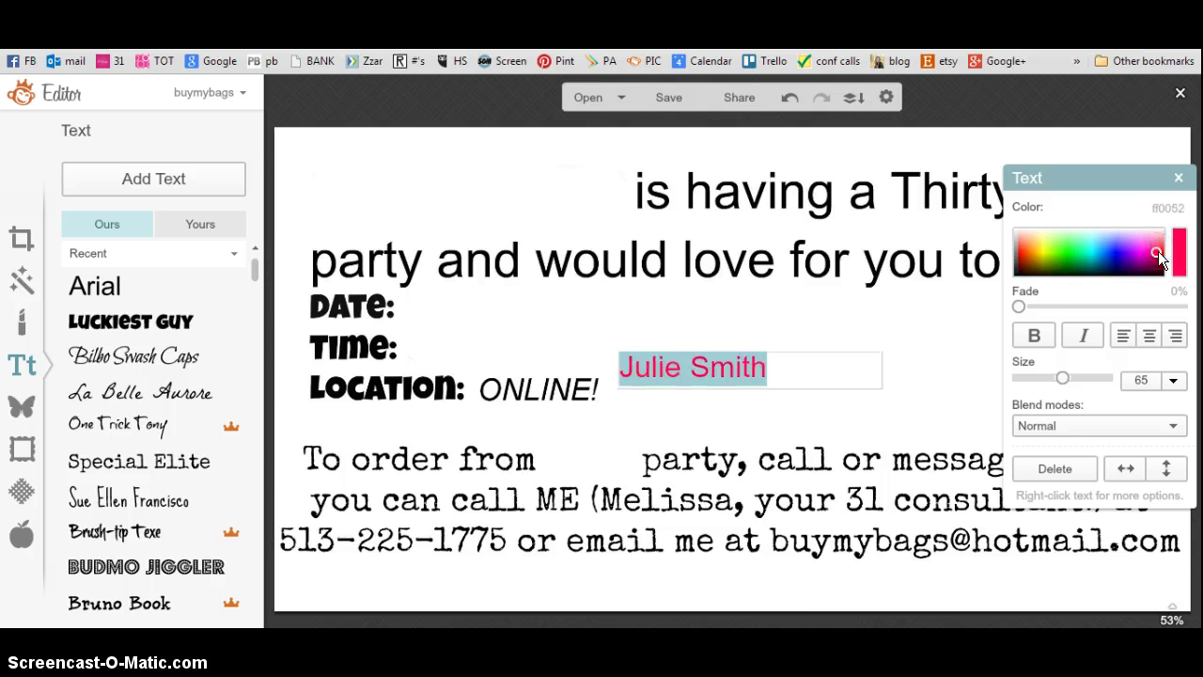
left_click(1037, 336)
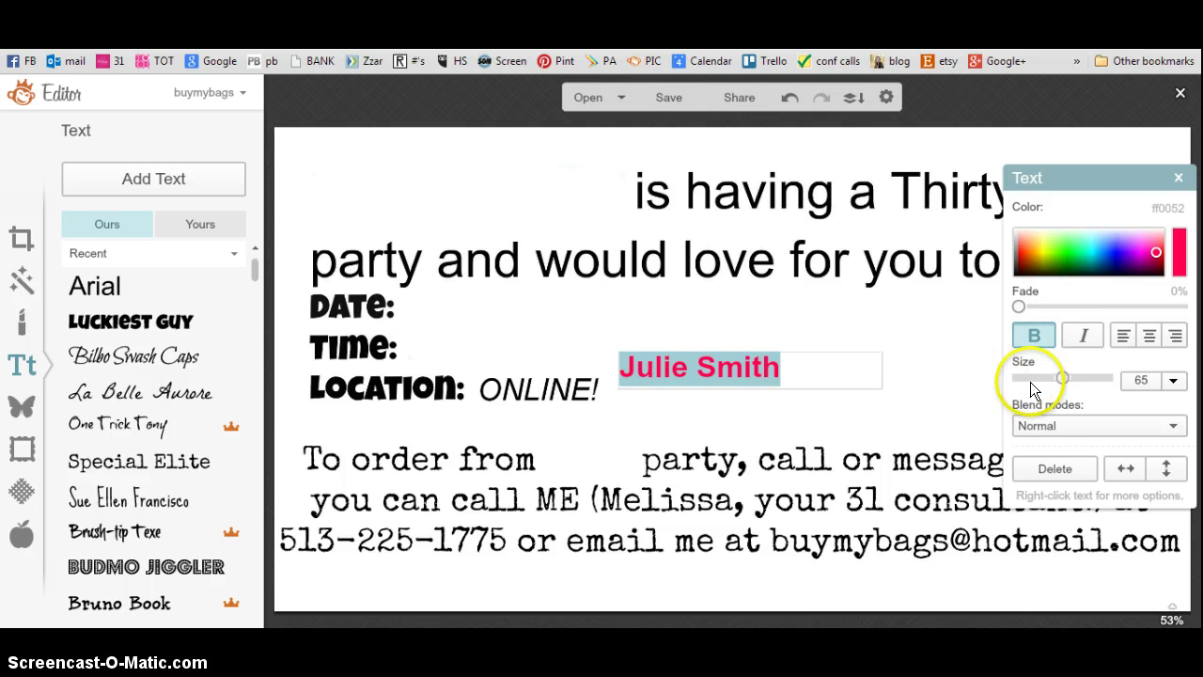
Enlarge the pink name to size 114 and place it before 'is having a Thirty-One'
left_click_drag(1063, 377, 1079, 386)
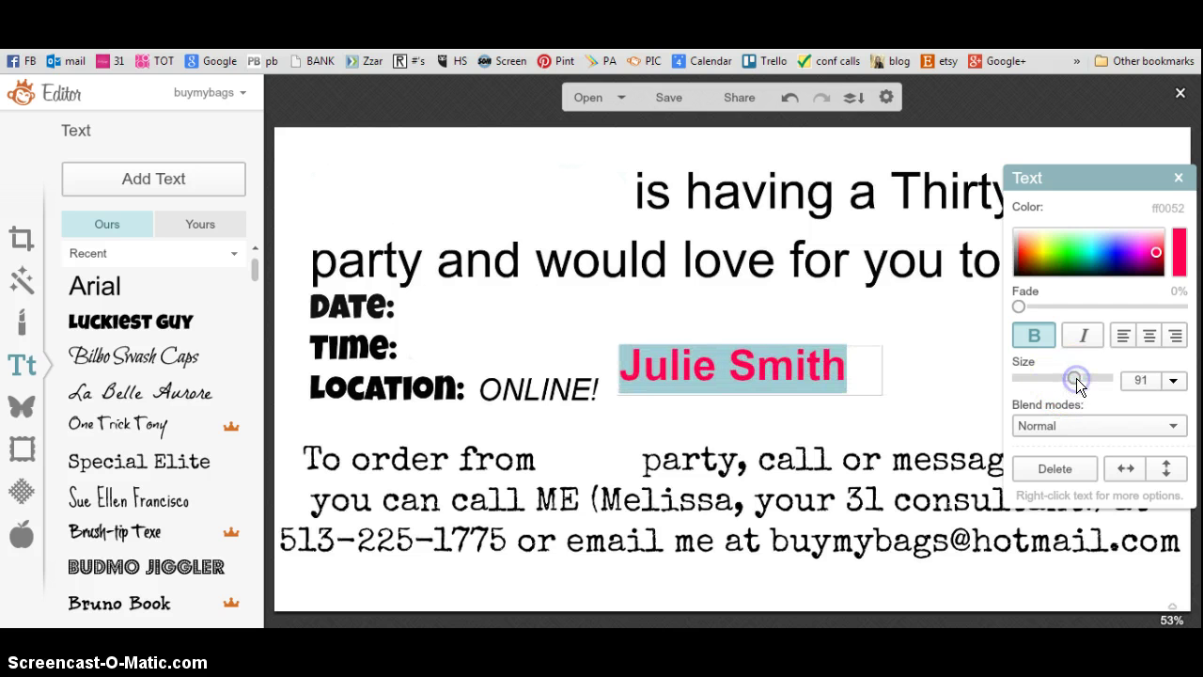
left_click(830, 401)
left_click_drag(783, 365, 556, 191)
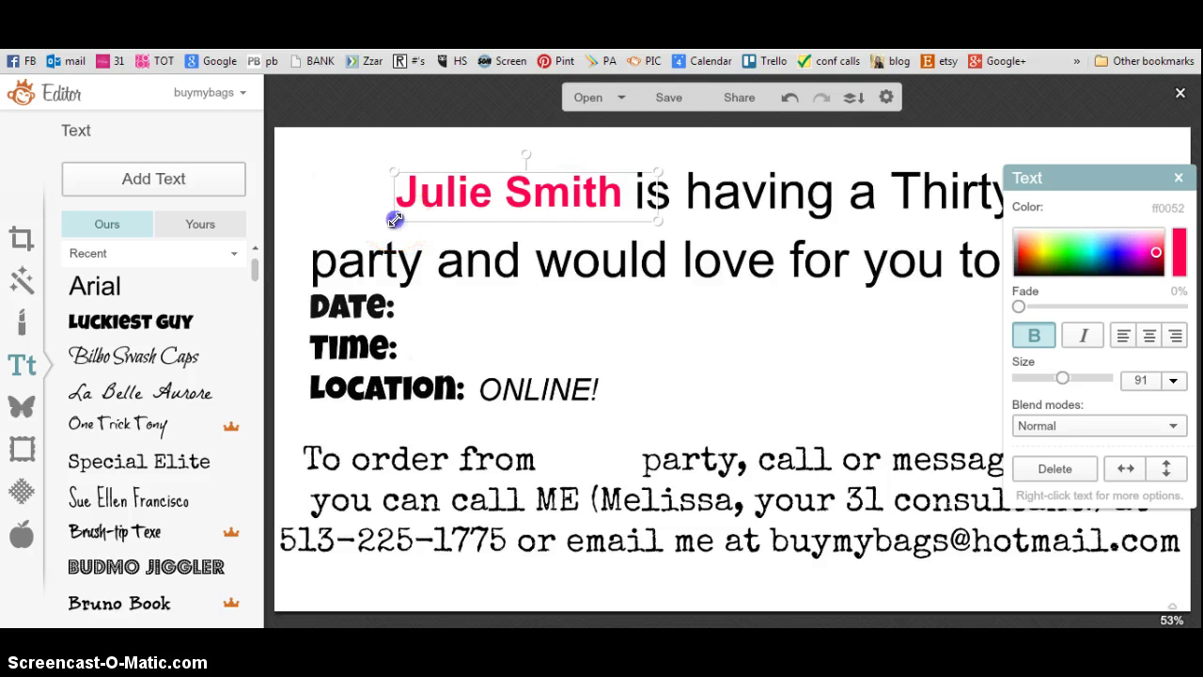
left_click_drag(396, 221, 331, 228)
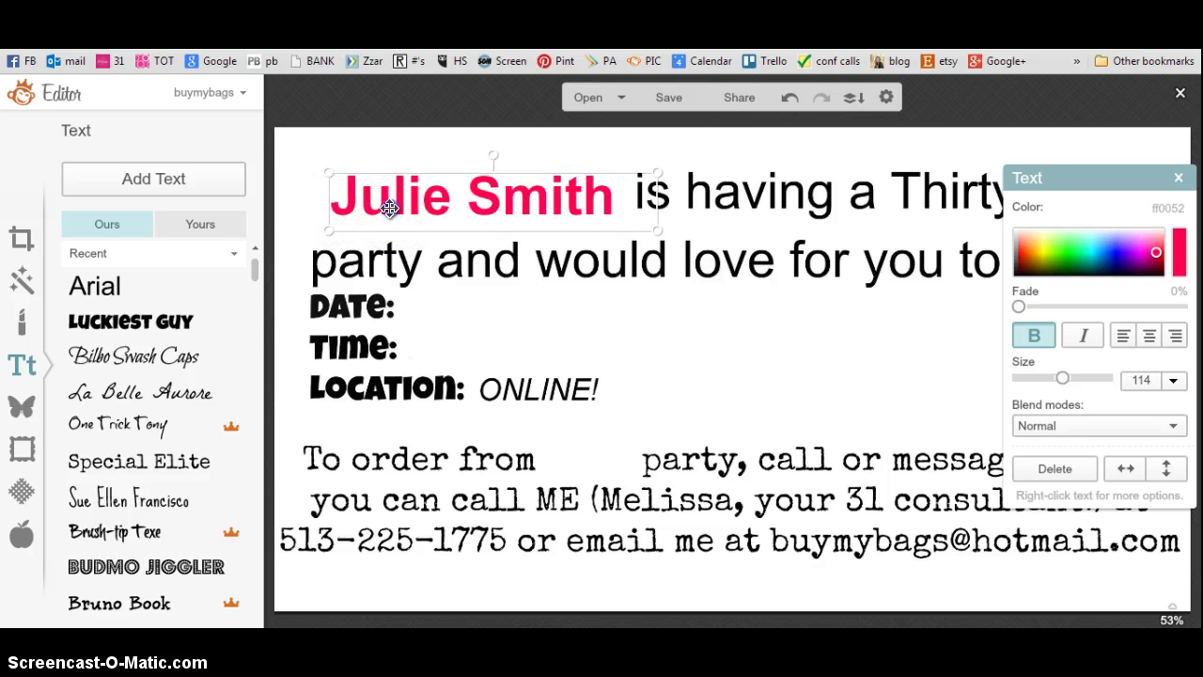
left_click_drag(393, 199, 400, 202)
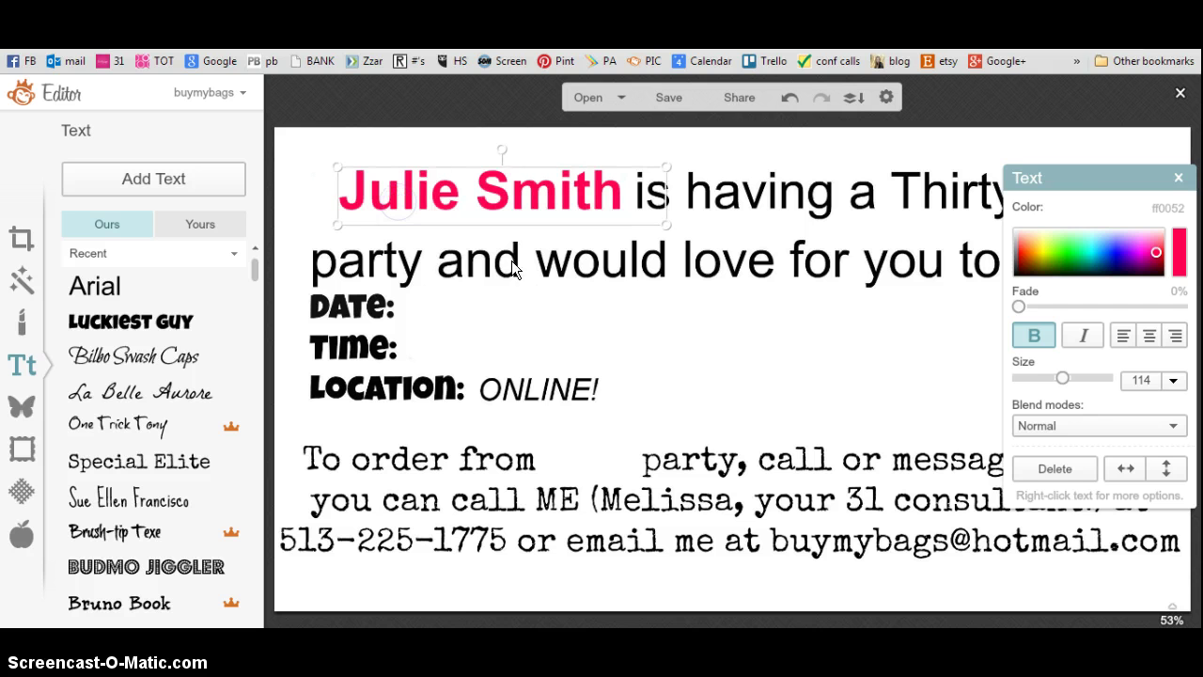
left_click(627, 310)
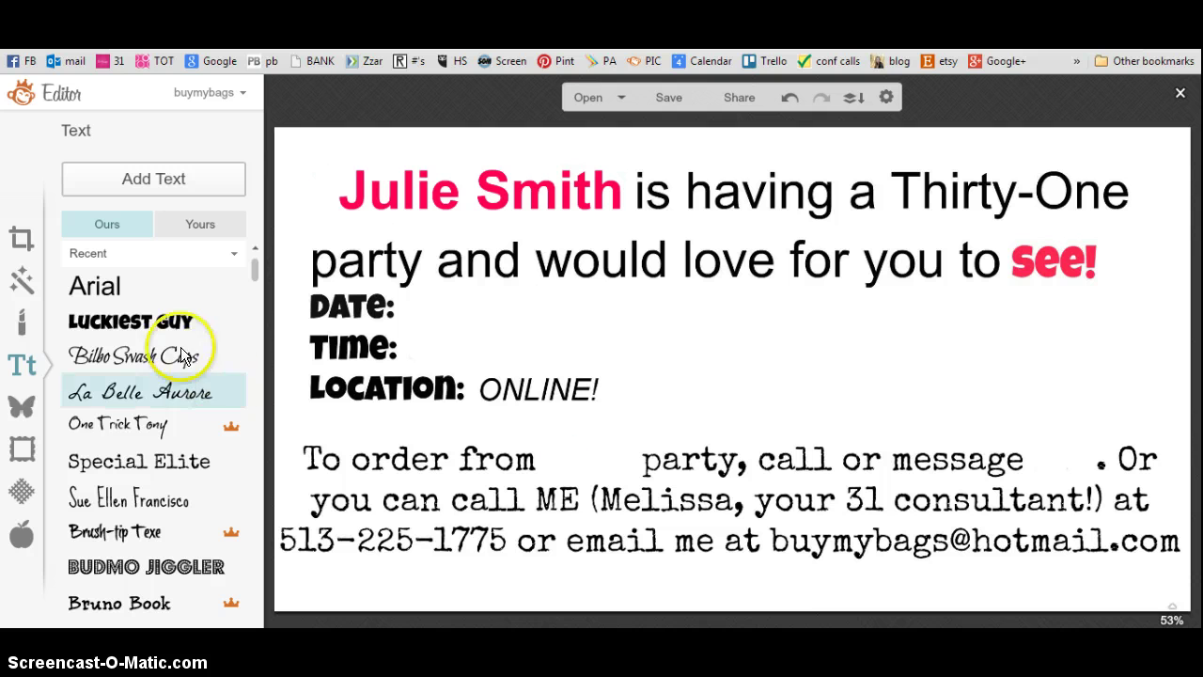
Add the host's possessive name as pink text in the One Trick Tony font
left_click(136, 424)
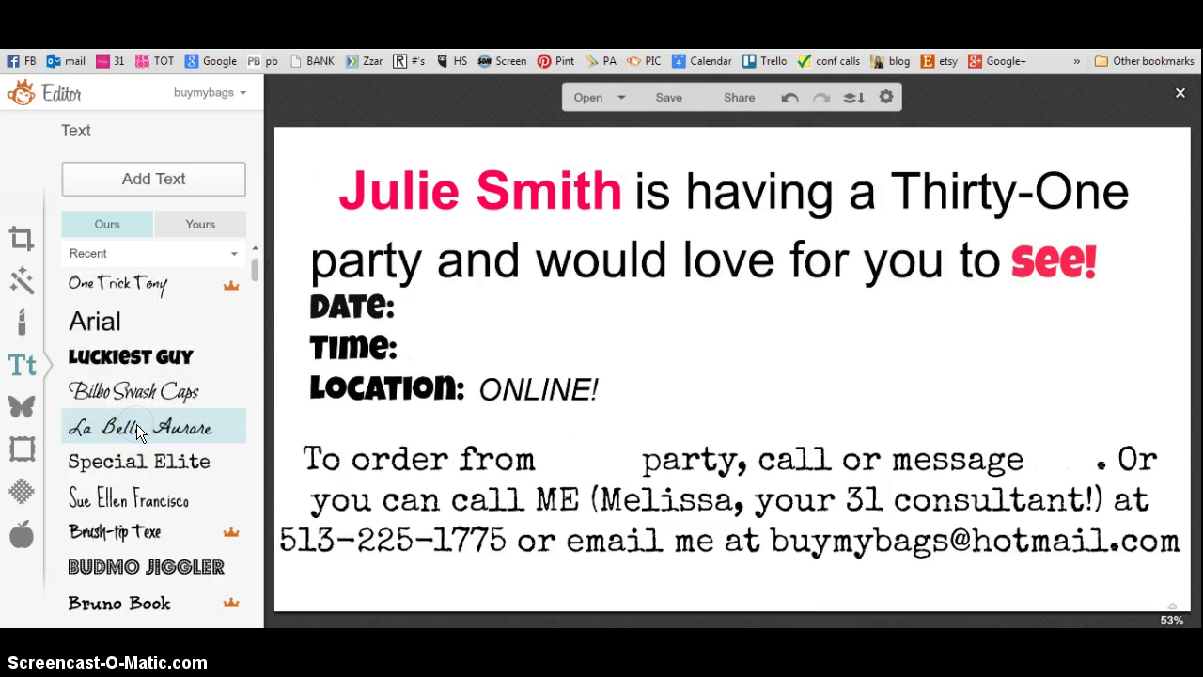
left_click(215, 179)
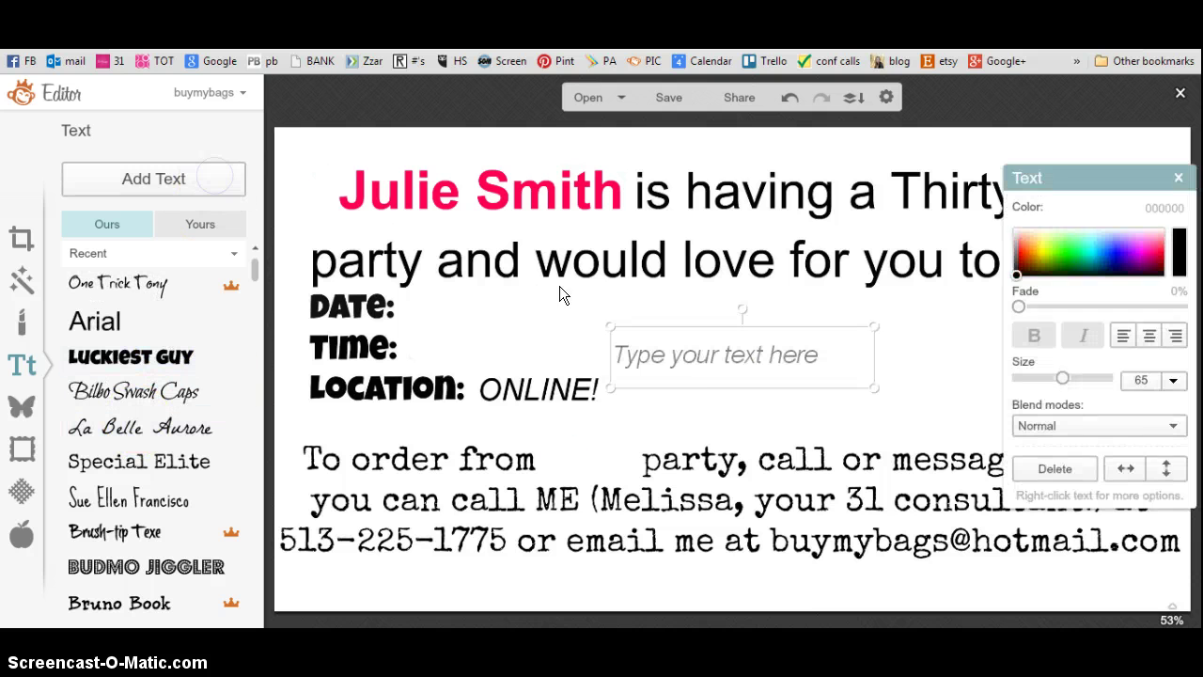
type("Julie's")
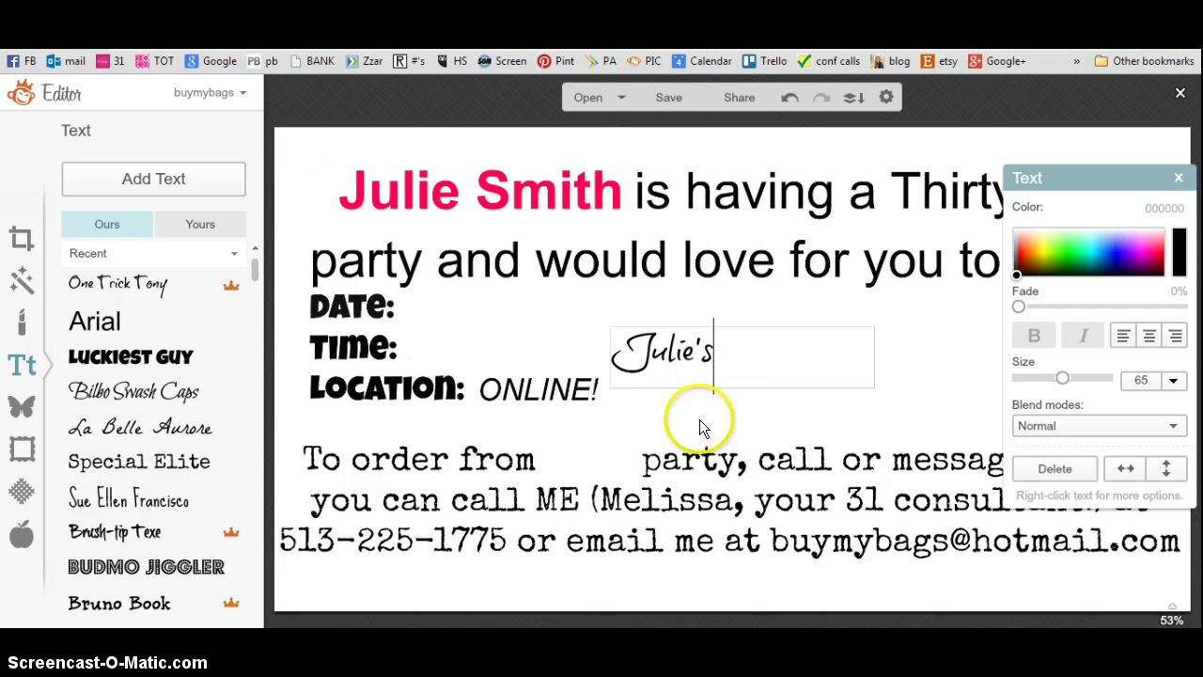
left_click_drag(732, 352, 583, 358)
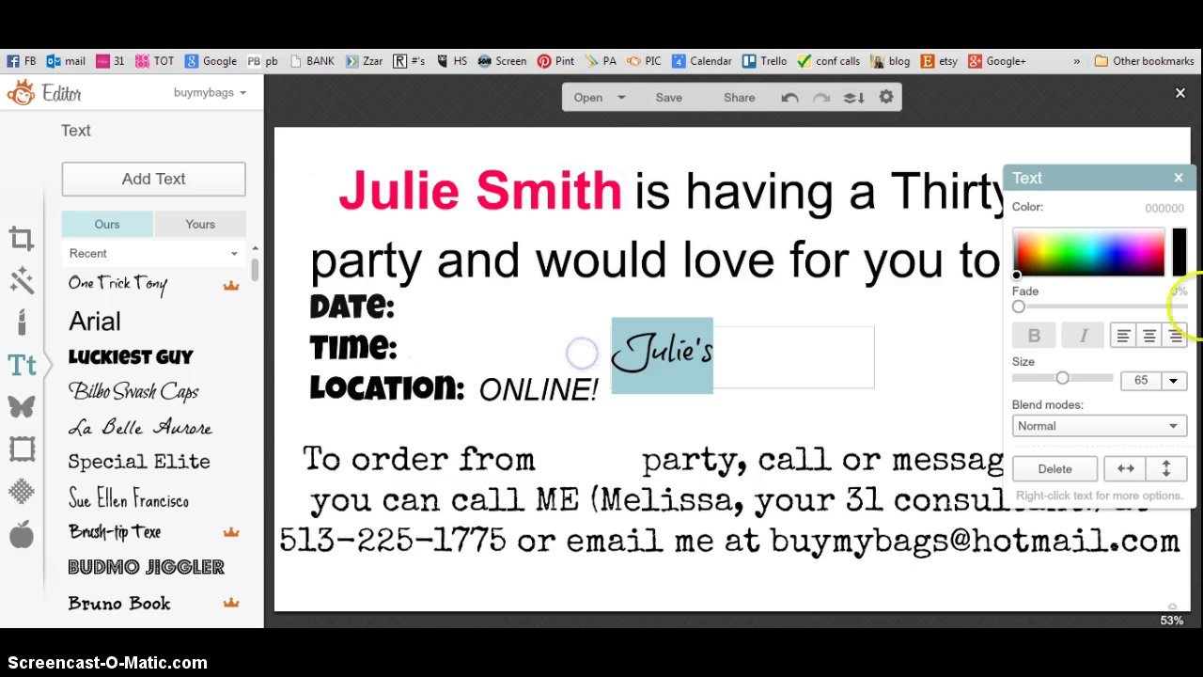
left_click(1155, 256)
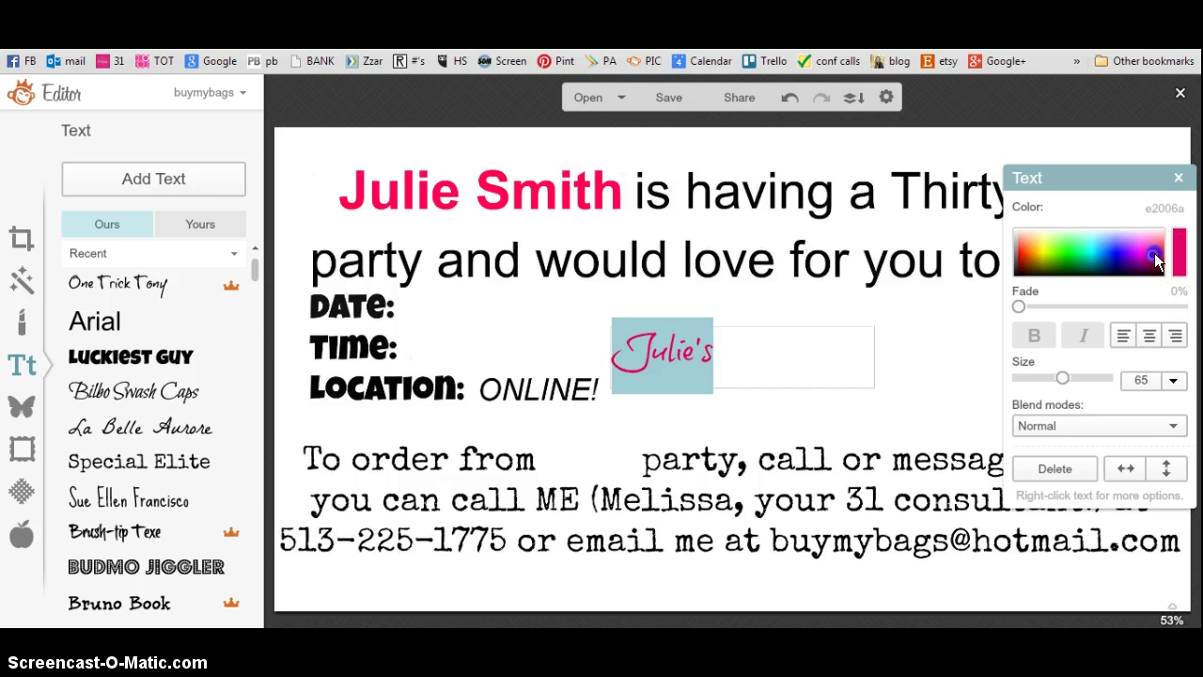
Move the script name after 'To order from' and reduce it to size 51
left_click(872, 423)
left_click_drag(674, 351, 611, 455)
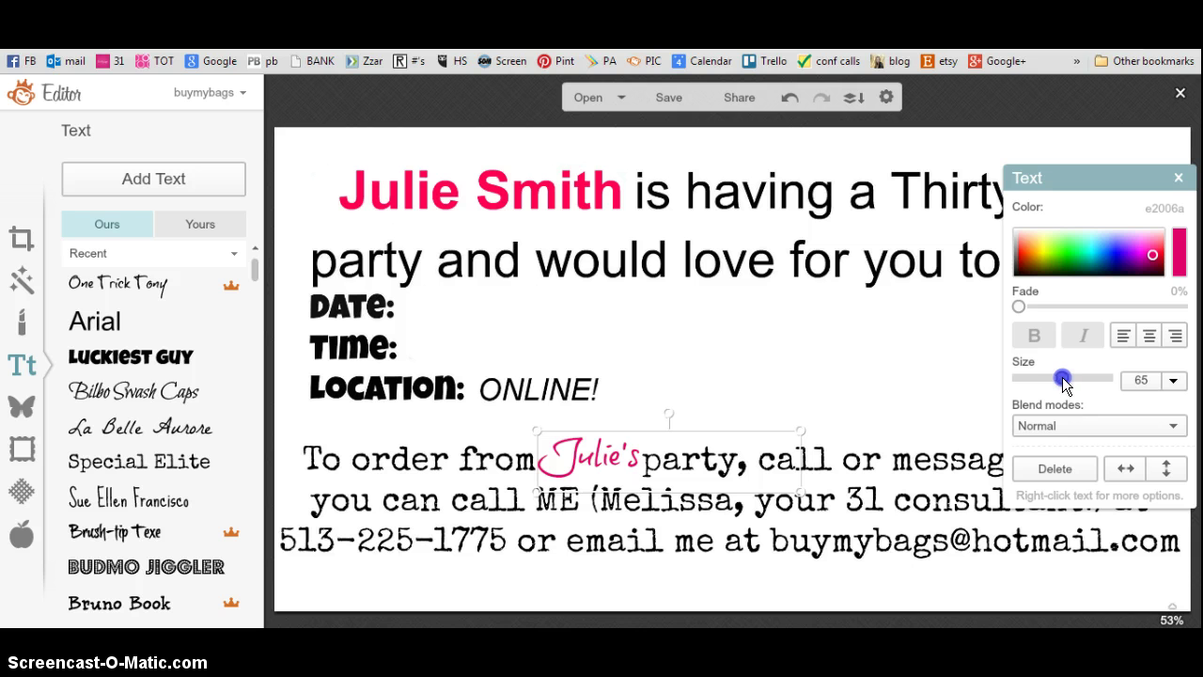
left_click_drag(1062, 377, 1056, 379)
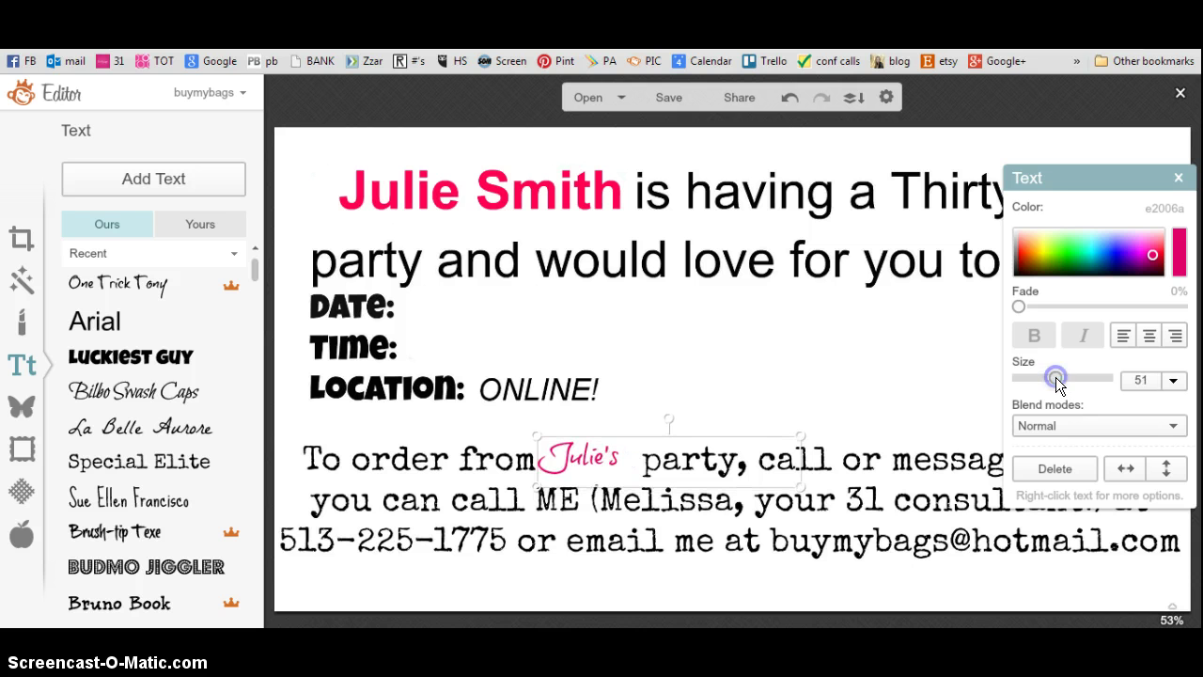
left_click_drag(578, 449, 598, 461)
left_click(688, 406)
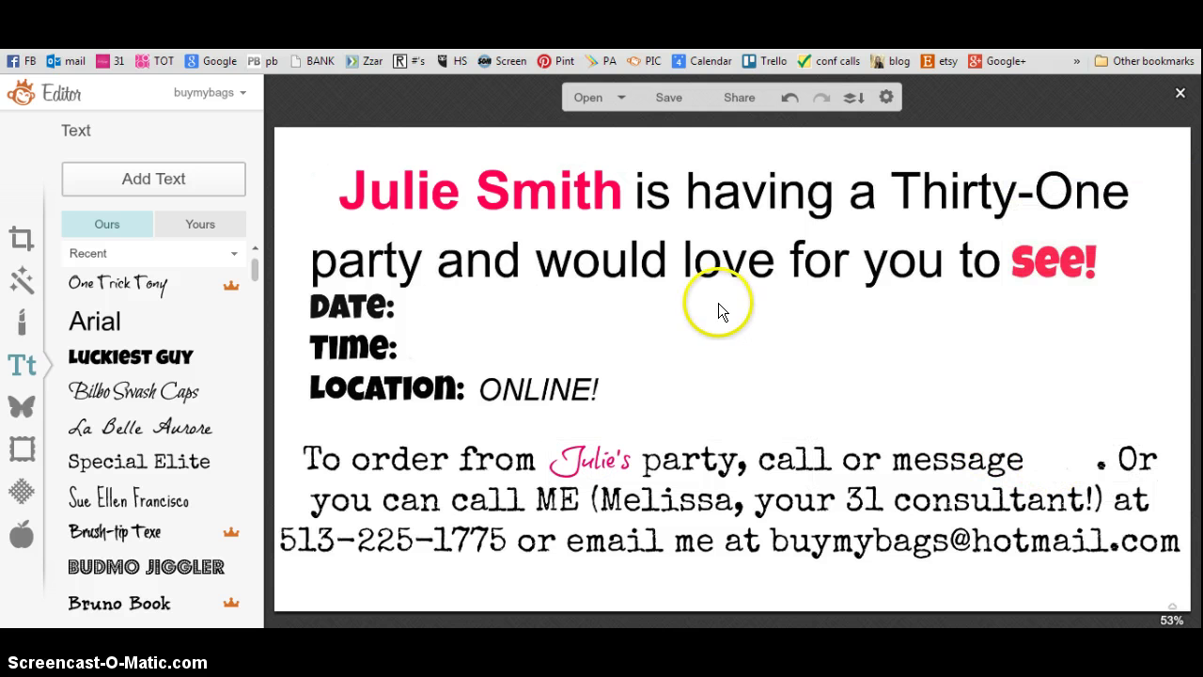
Save the invitation to the Desktop as fb.jpg, overwriting the existing file
left_click(671, 98)
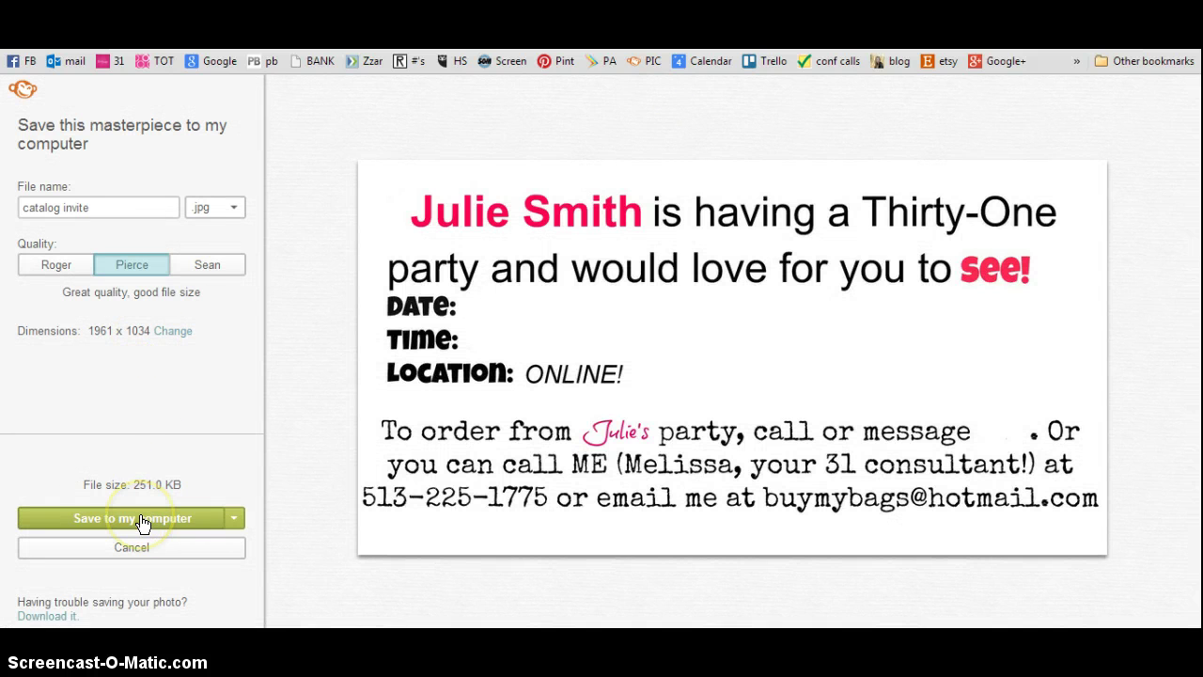
left_click(141, 522)
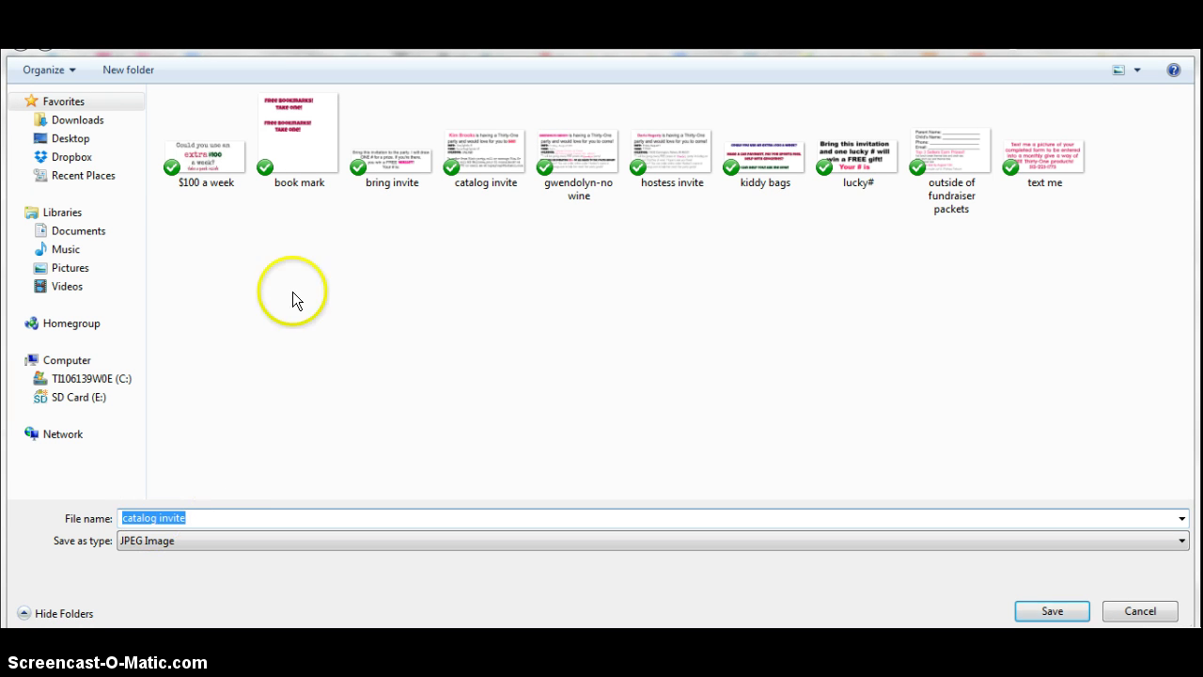
left_click(99, 138)
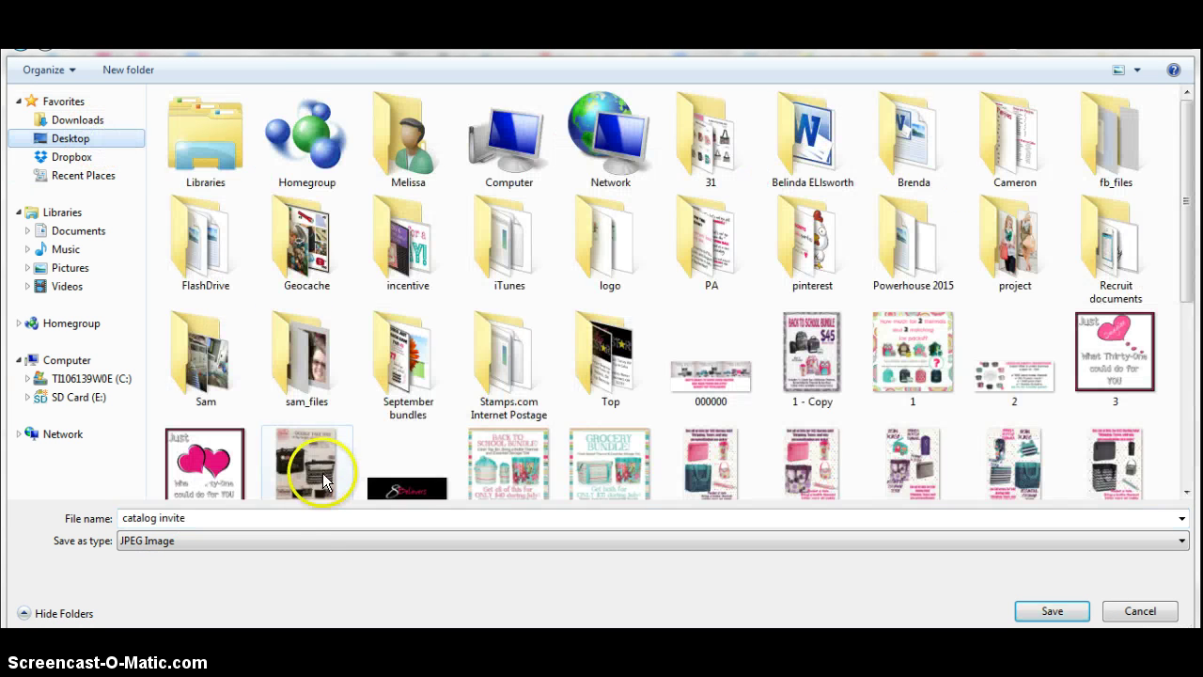
left_click(320, 512)
type("fb")
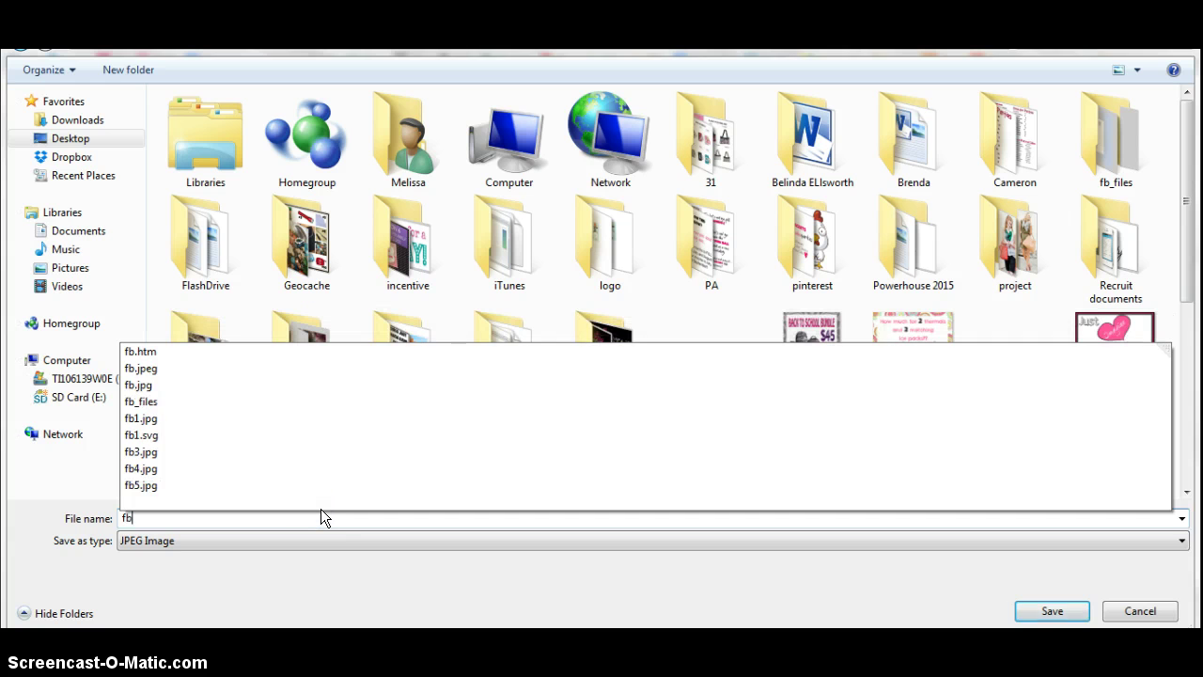
key("Return")
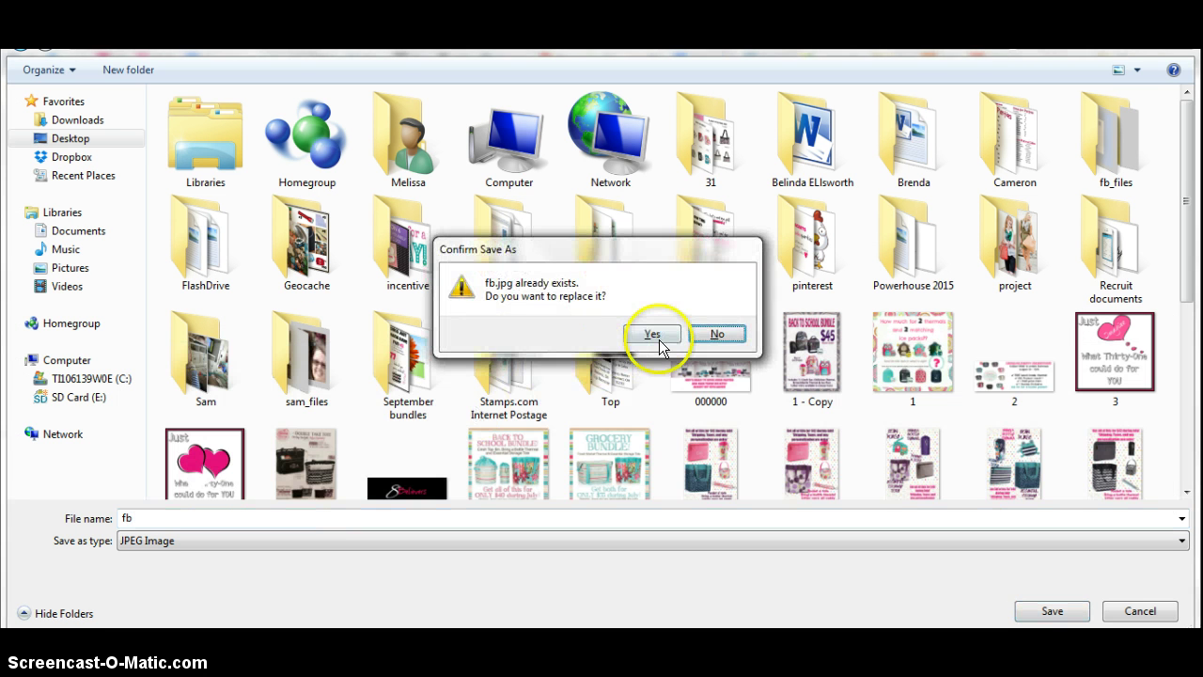
left_click(658, 336)
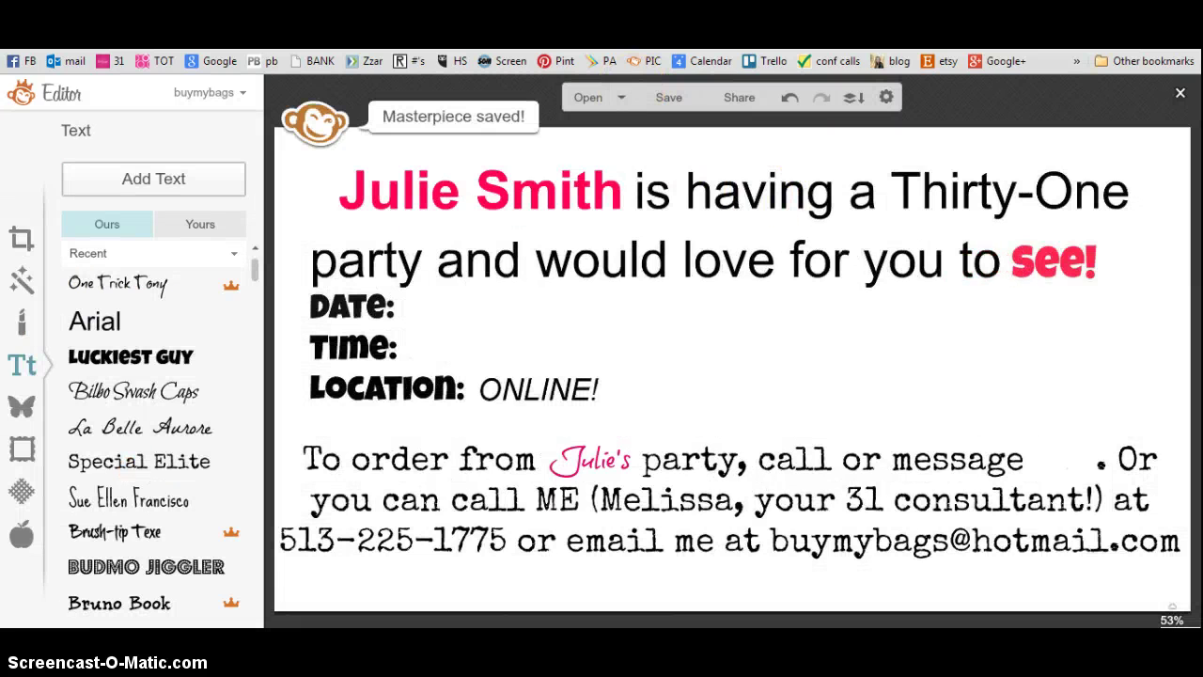
Search Avery Design & Print Online for product 5163 to list its designs
key("ctrl+Tab")
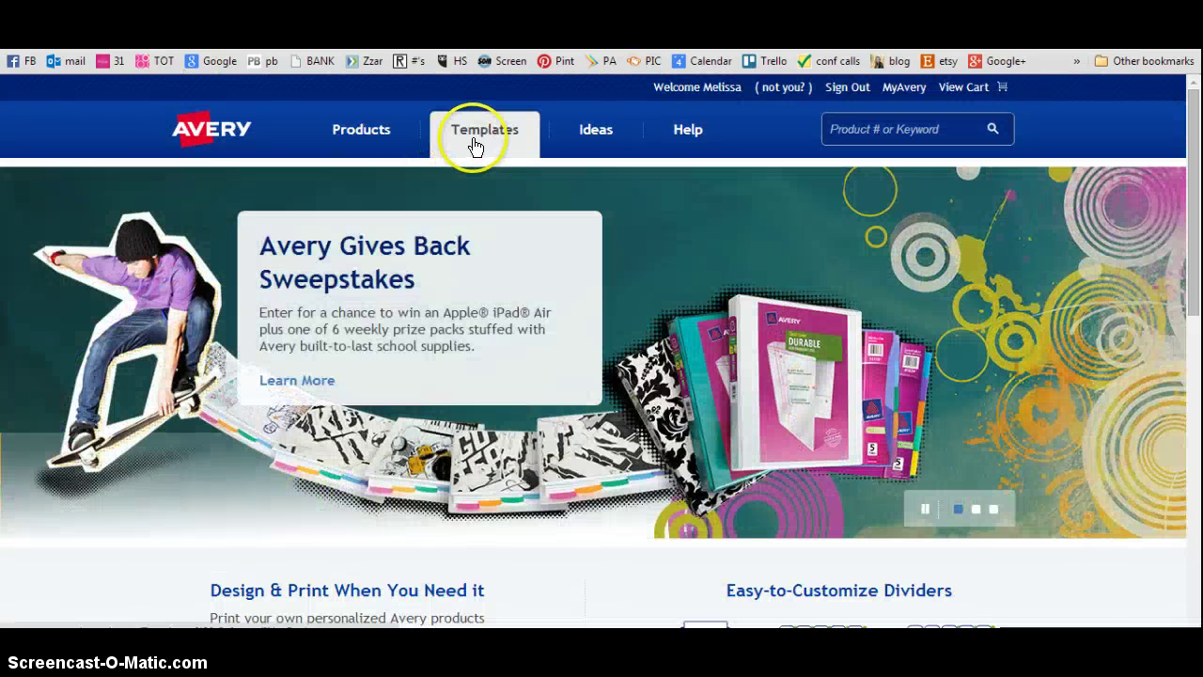
mouse_move(473, 141)
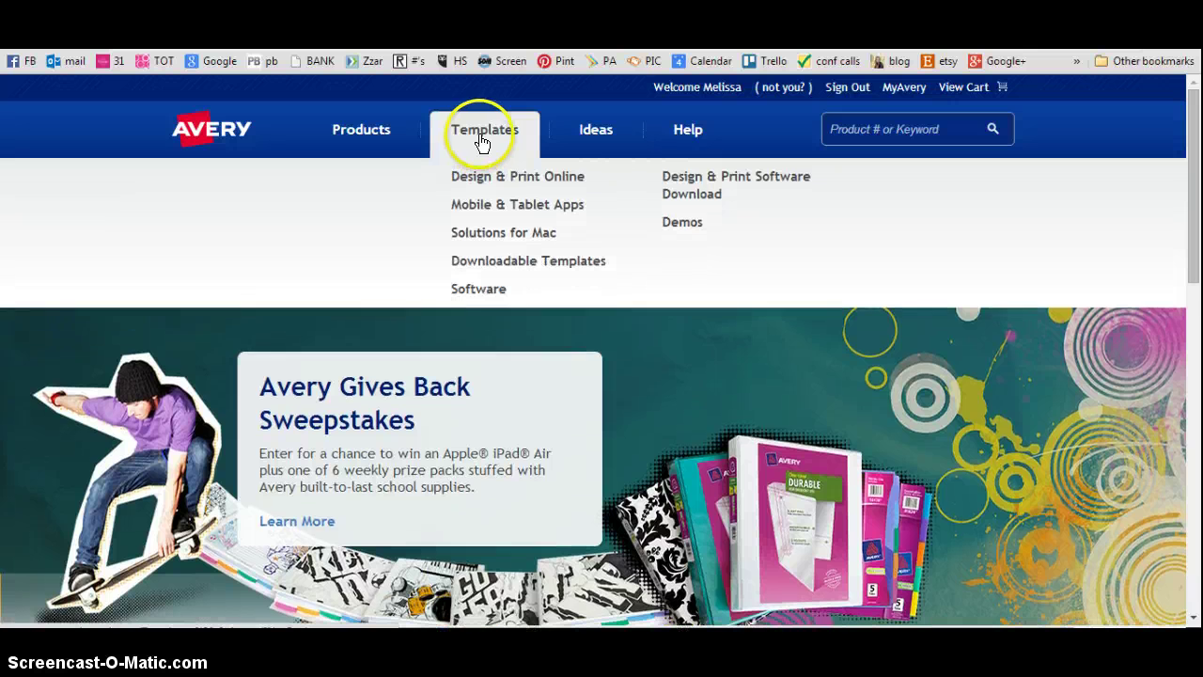
left_click(496, 183)
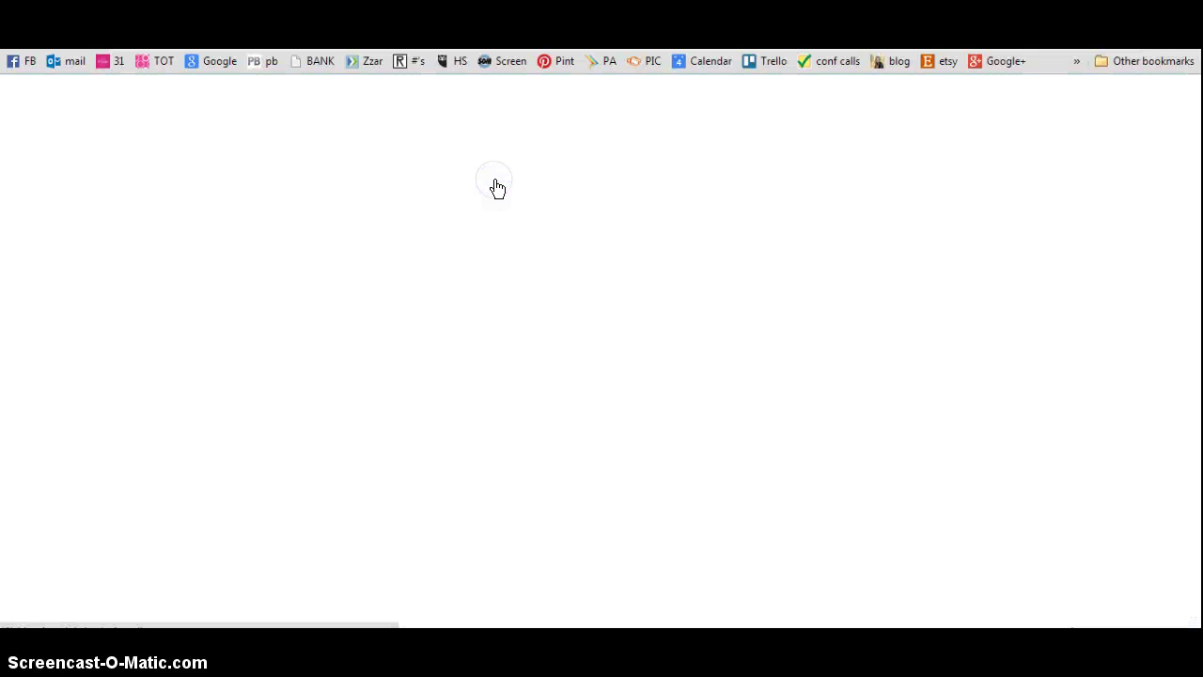
left_click(352, 357)
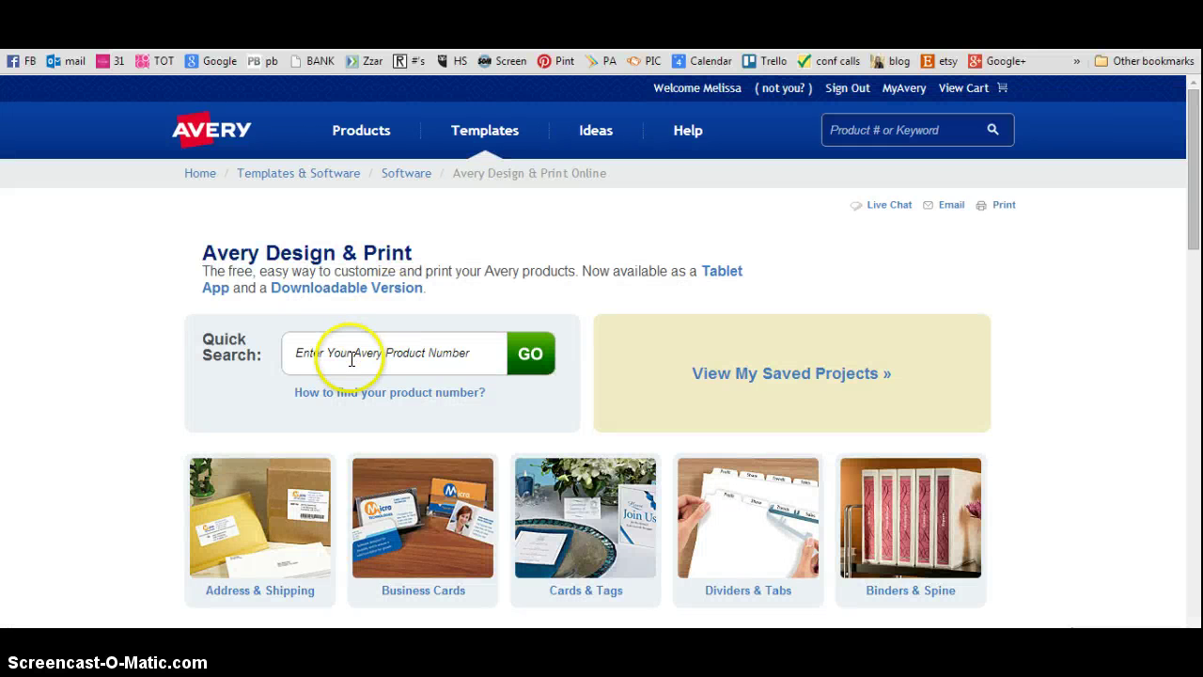
type("5163")
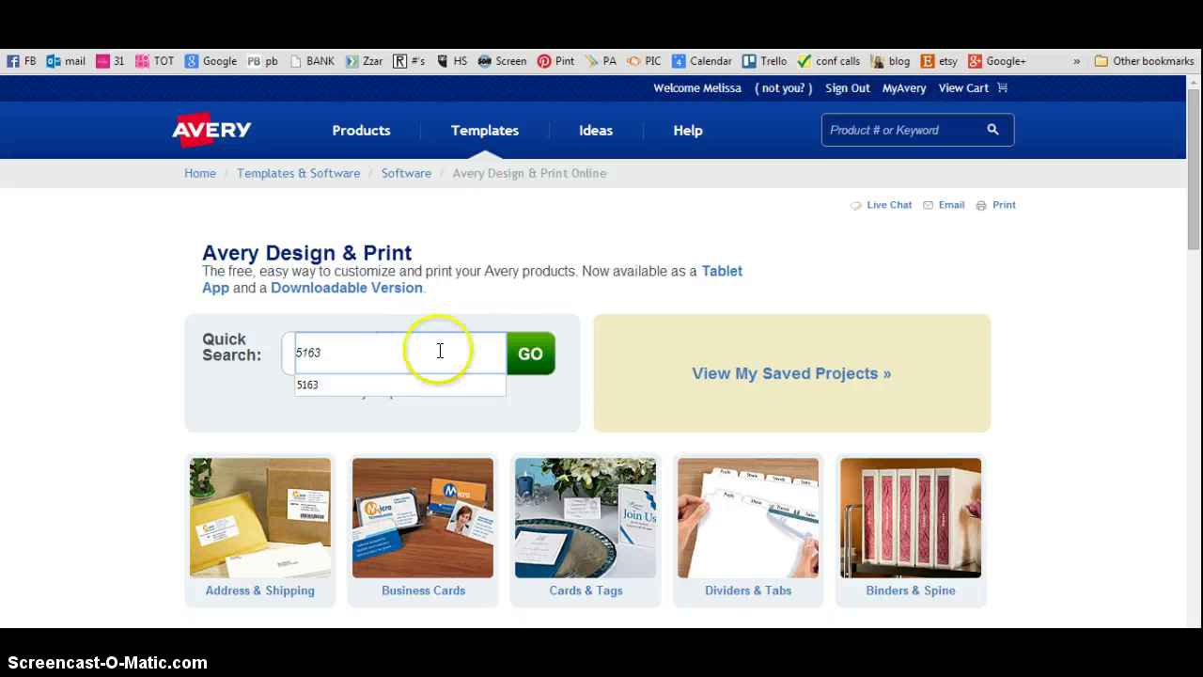
left_click(529, 356)
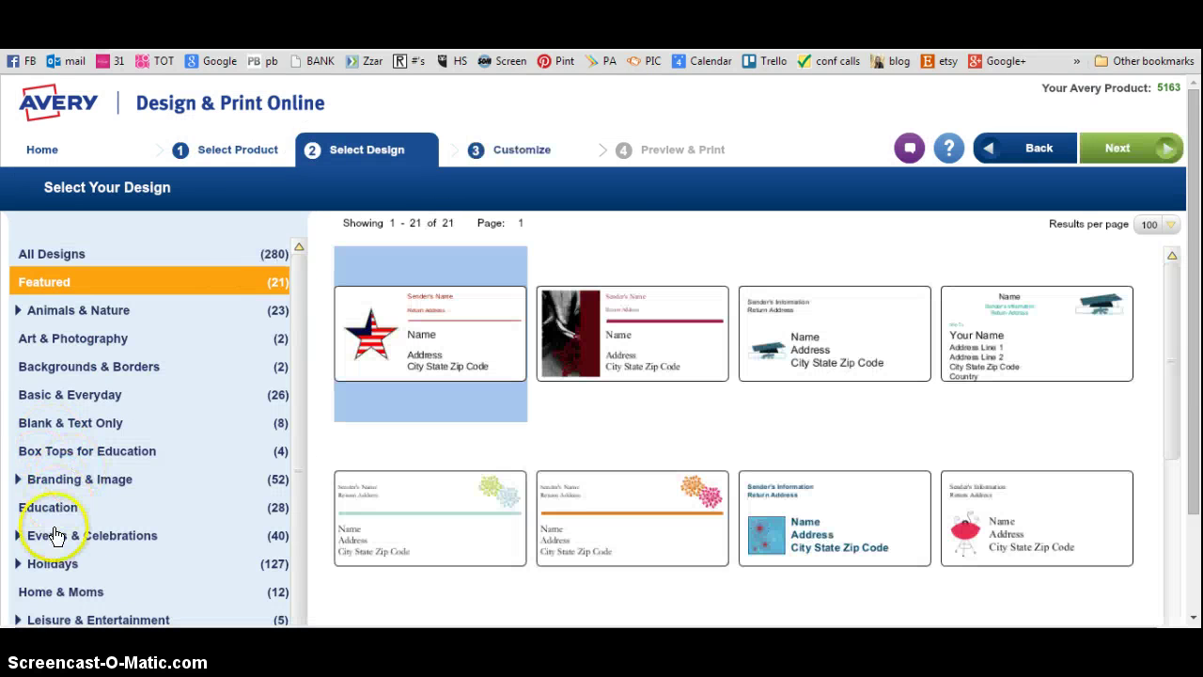
Start from the blank label design and insert the fb image from the Desktop
left_click(79, 425)
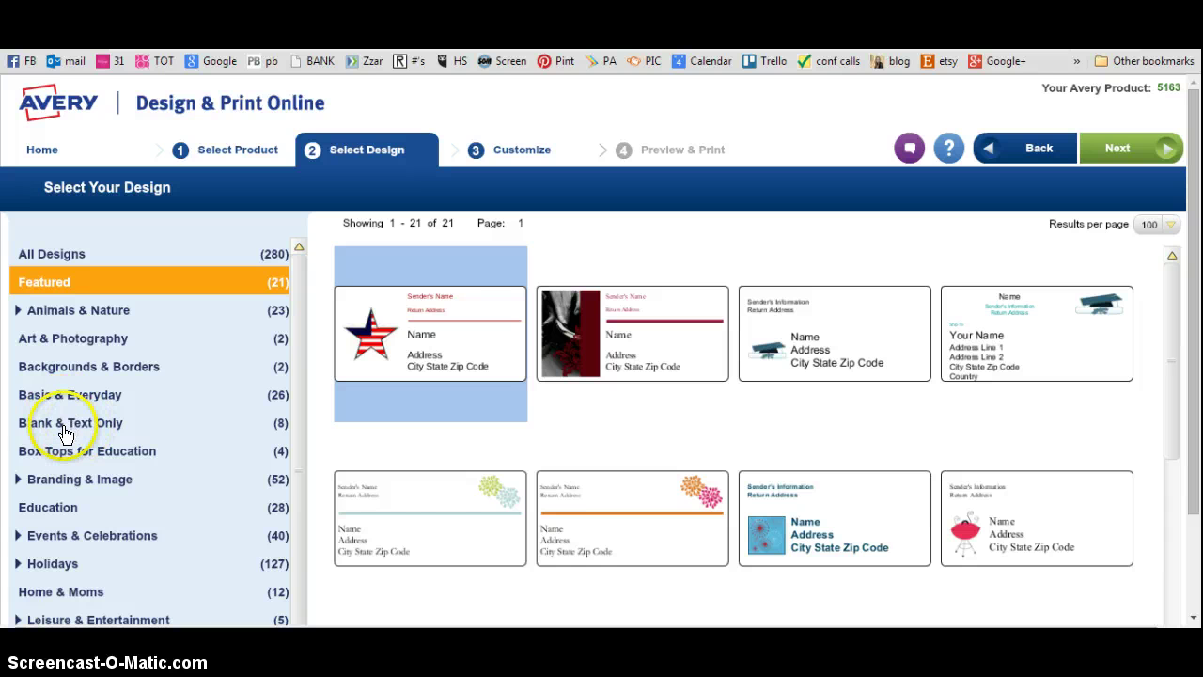
left_click(387, 343)
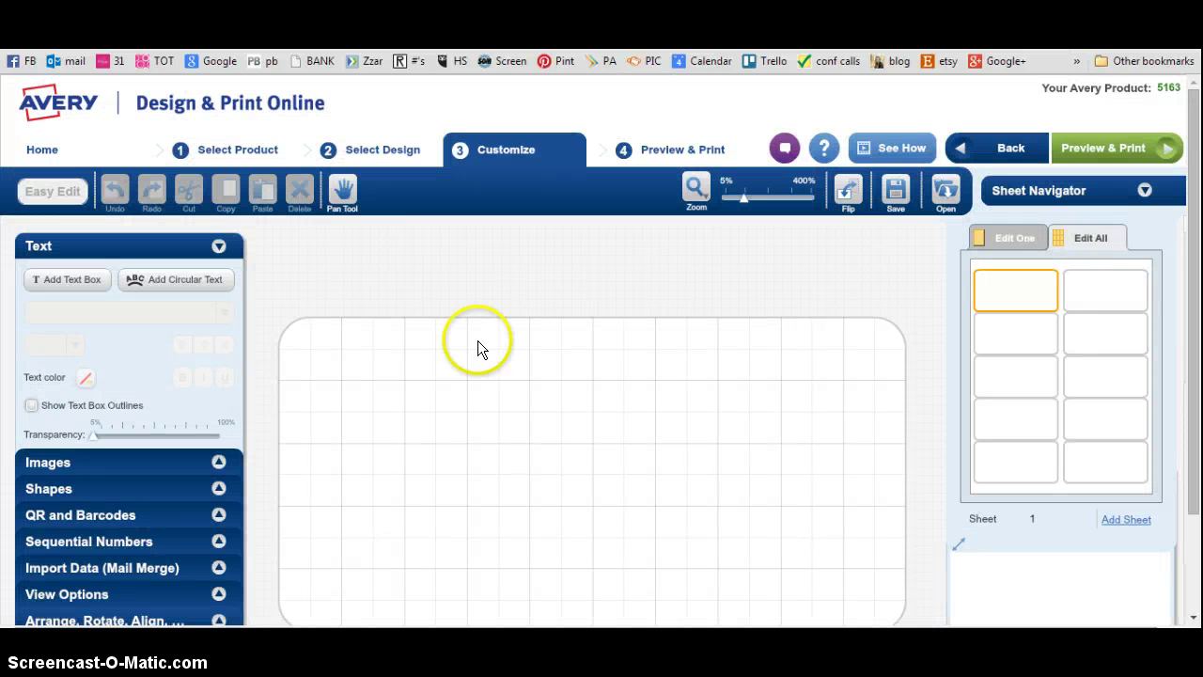
left_click(42, 462)
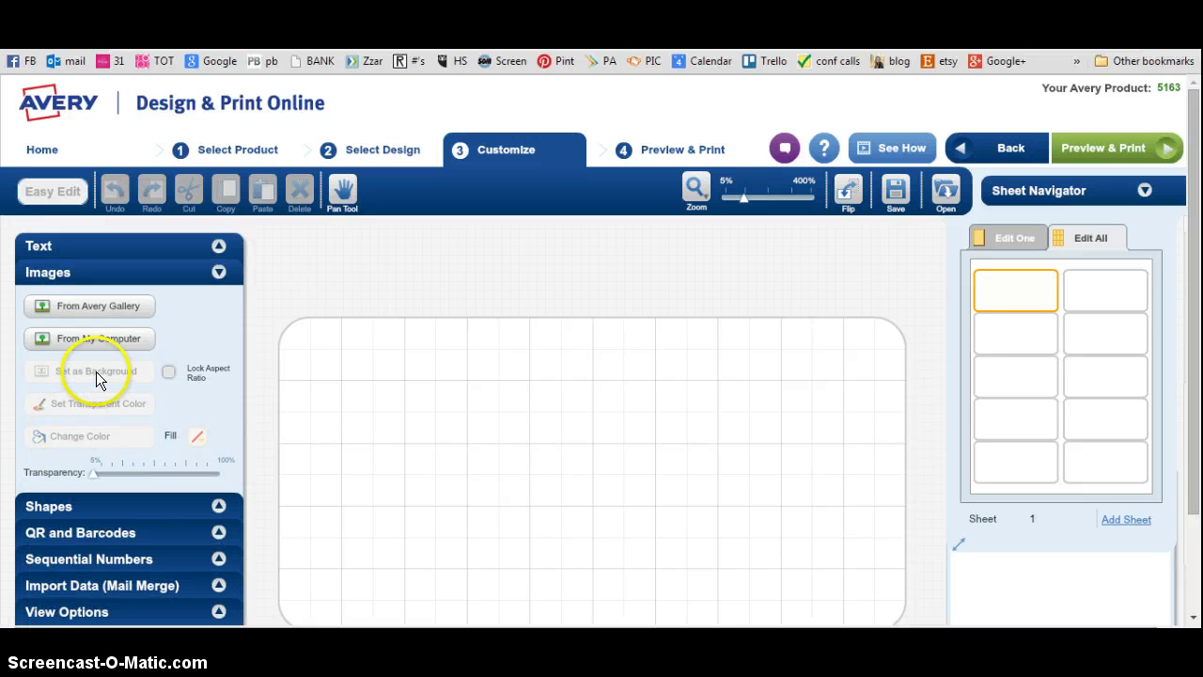
left_click(105, 338)
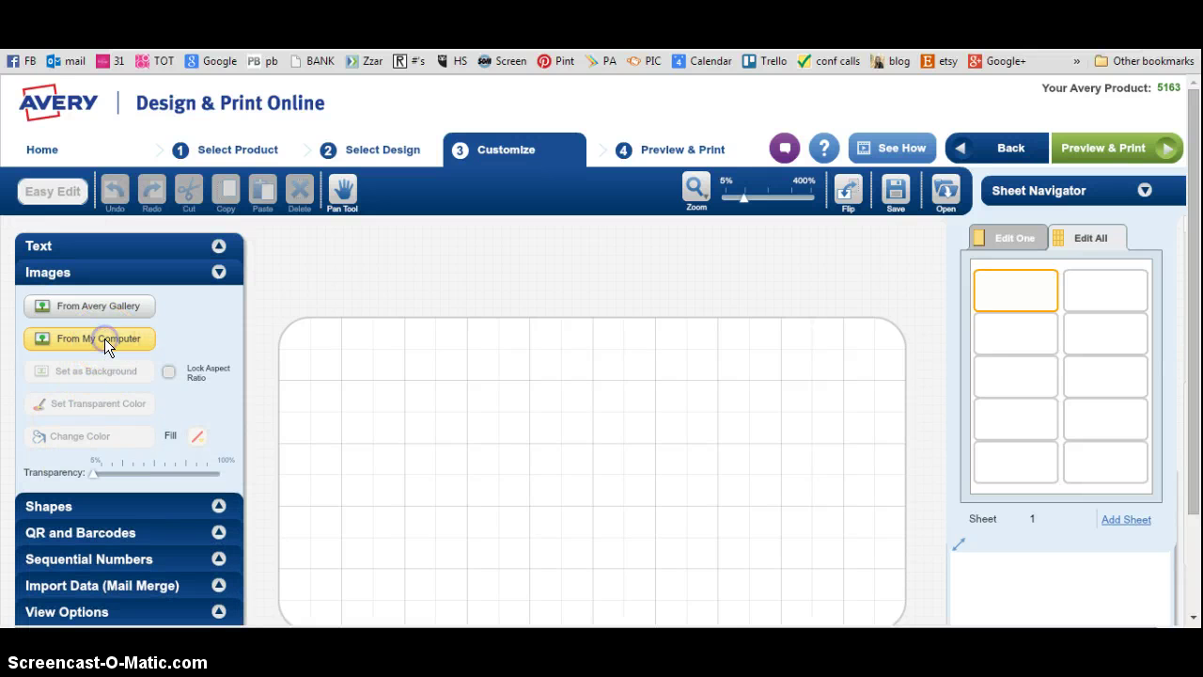
left_click(109, 142)
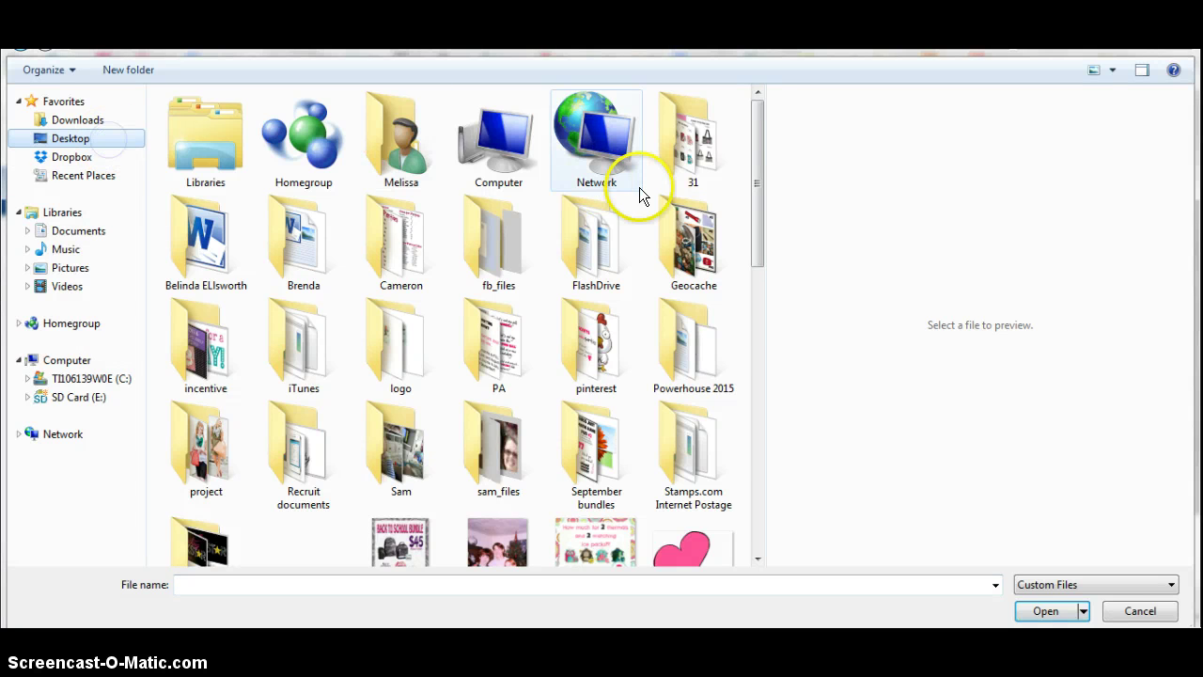
left_click_drag(754, 182, 752, 451)
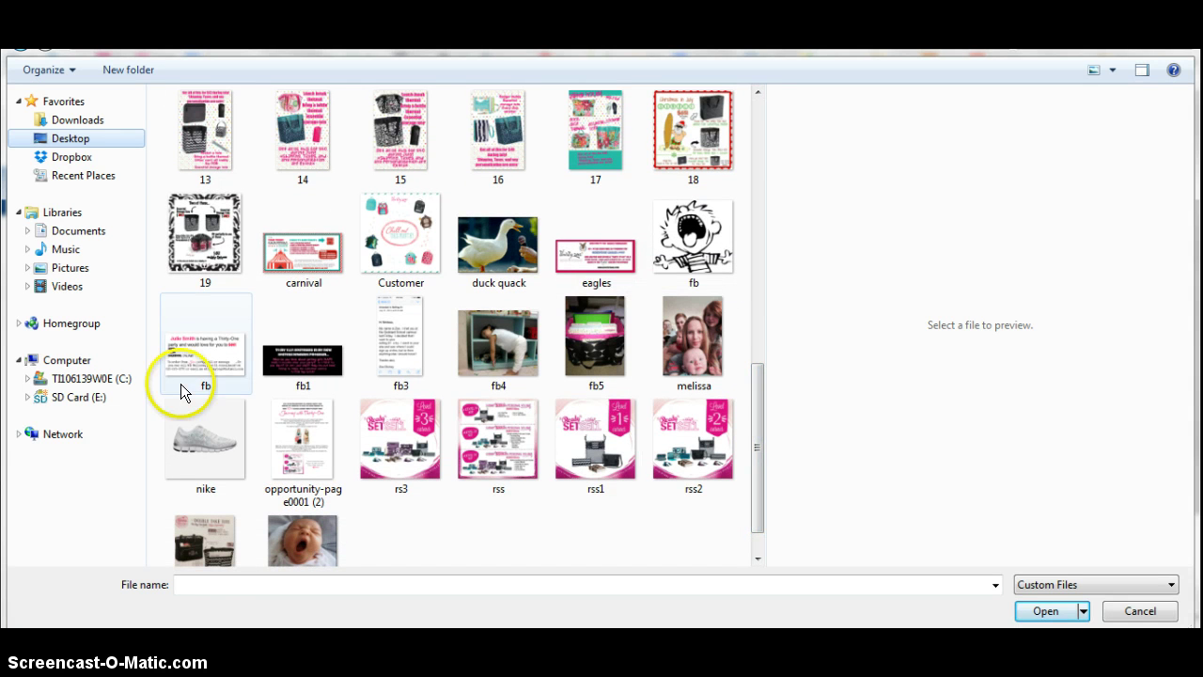
double_click(202, 355)
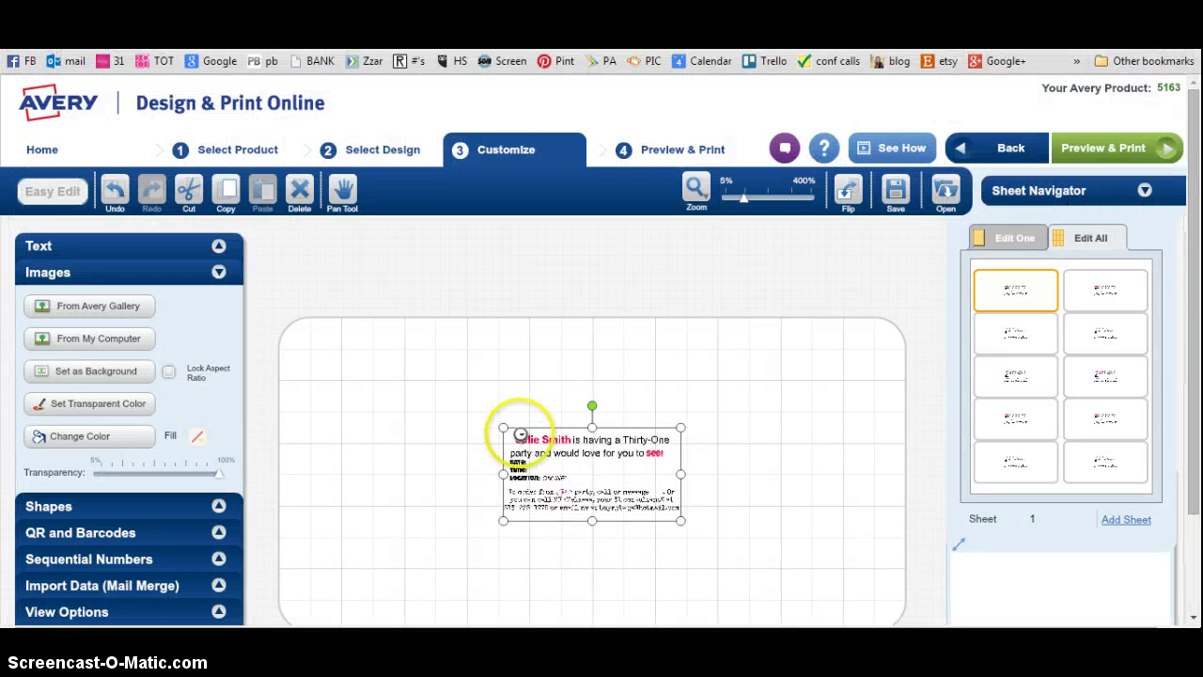
Enlarge the fb invitation image until it fills the label
left_click_drag(503, 429, 305, 322)
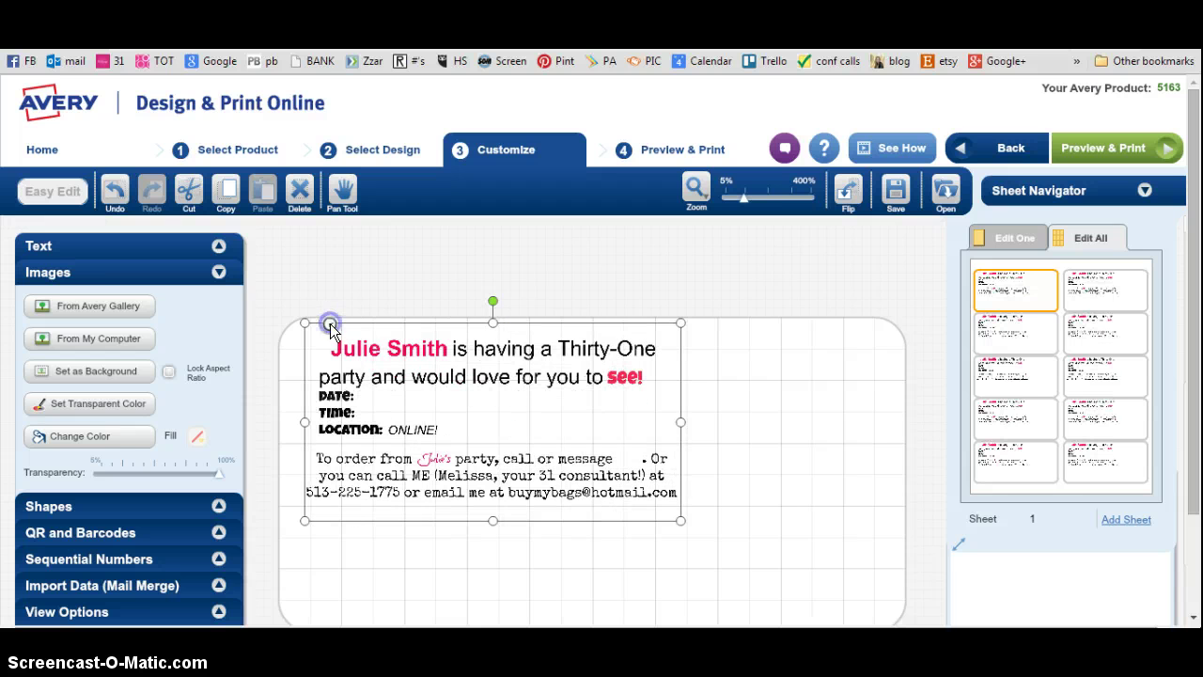
left_click_drag(680, 520, 903, 614)
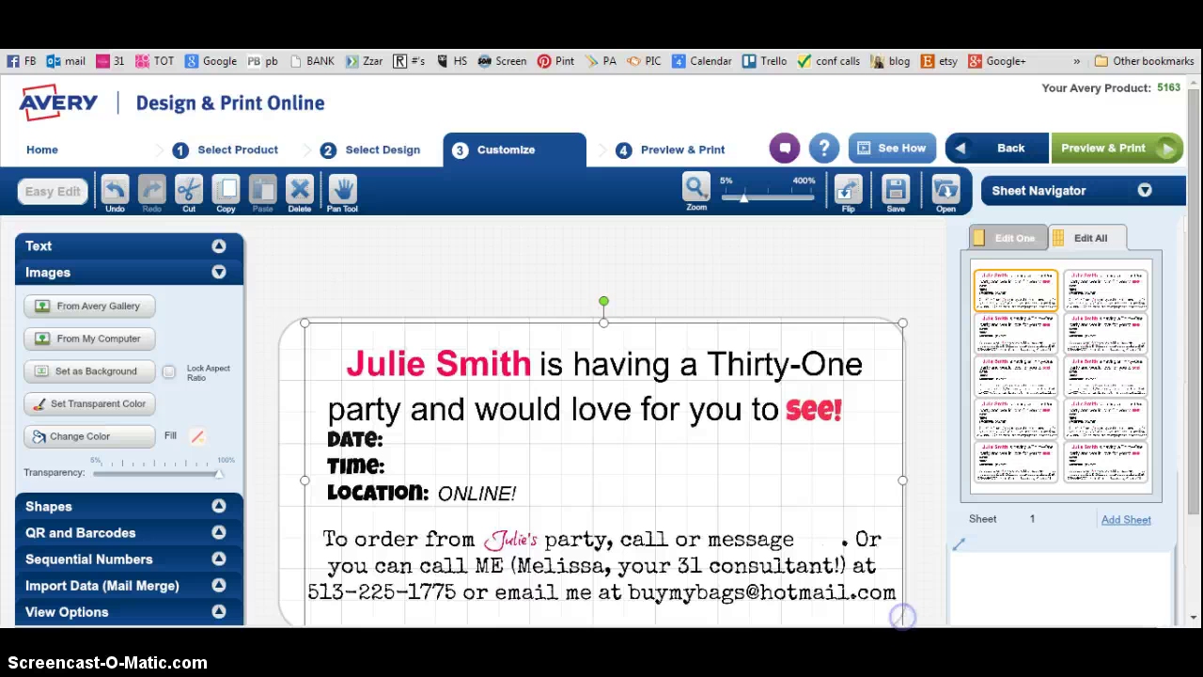
left_click(724, 561)
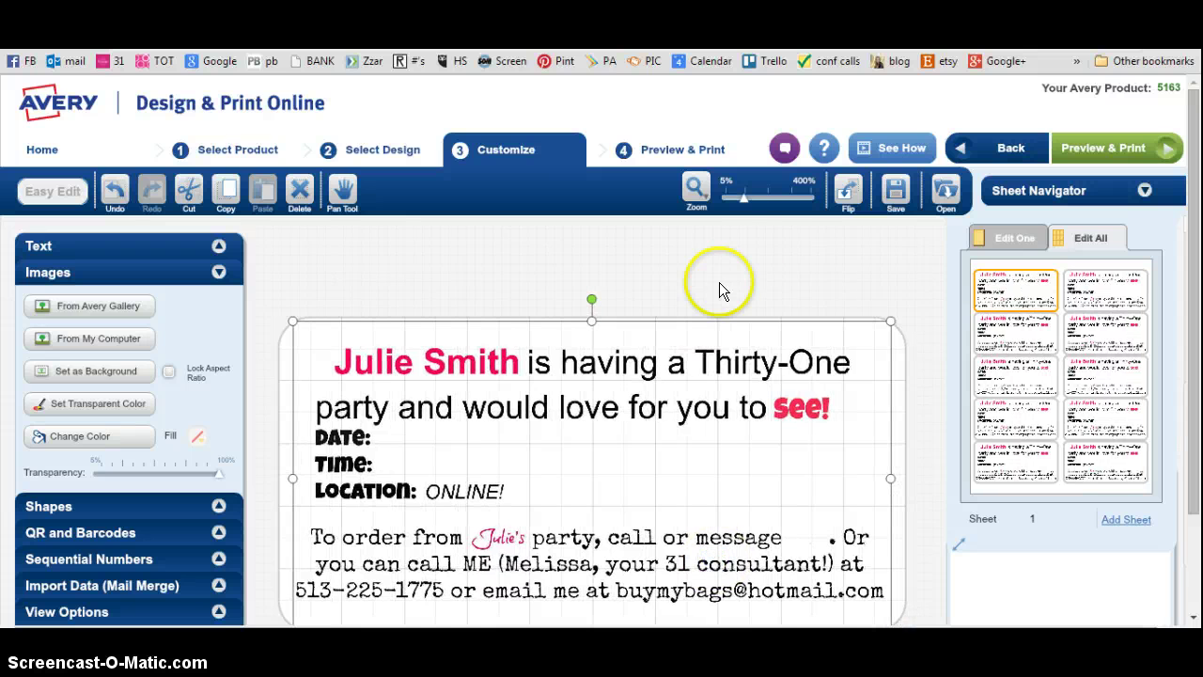
left_click(743, 265)
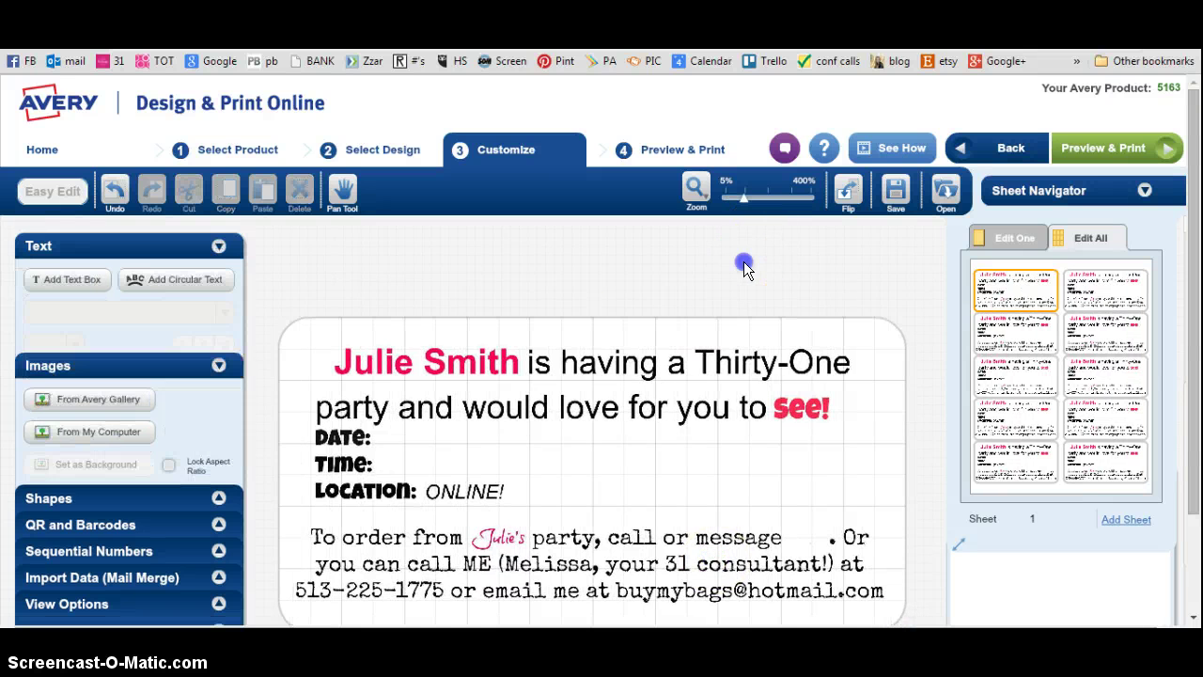
Preview the ten-label invitation sheet and generate a print-ready PDF of it
left_click(1128, 151)
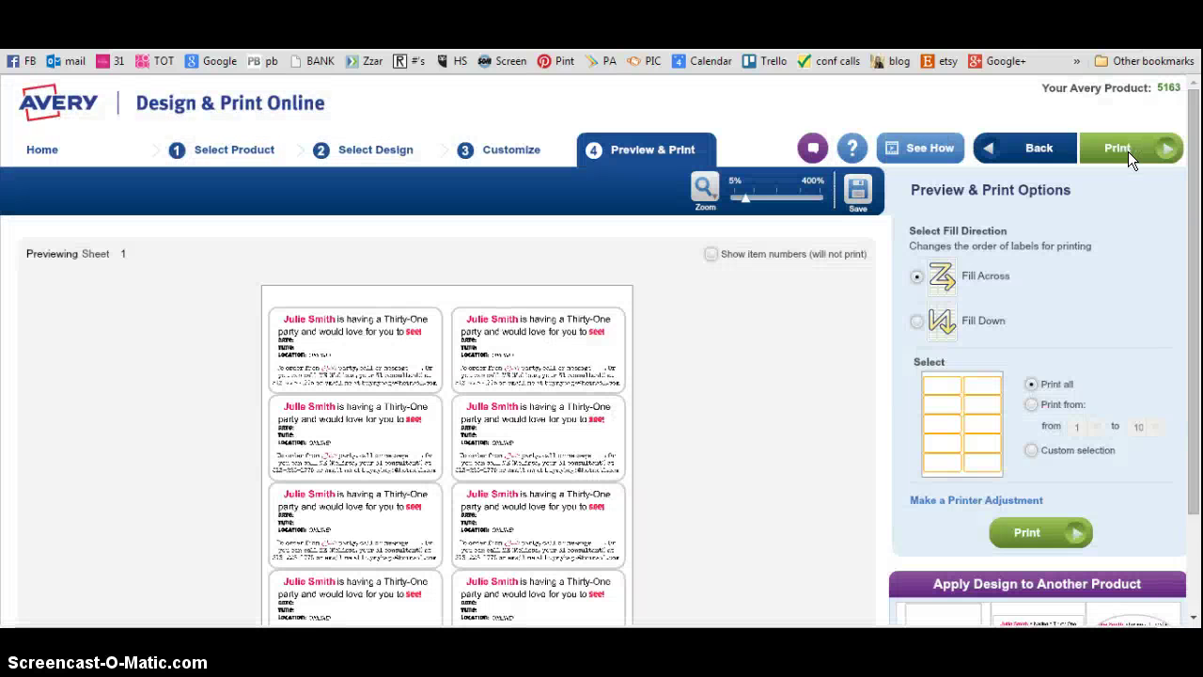
left_click(1023, 533)
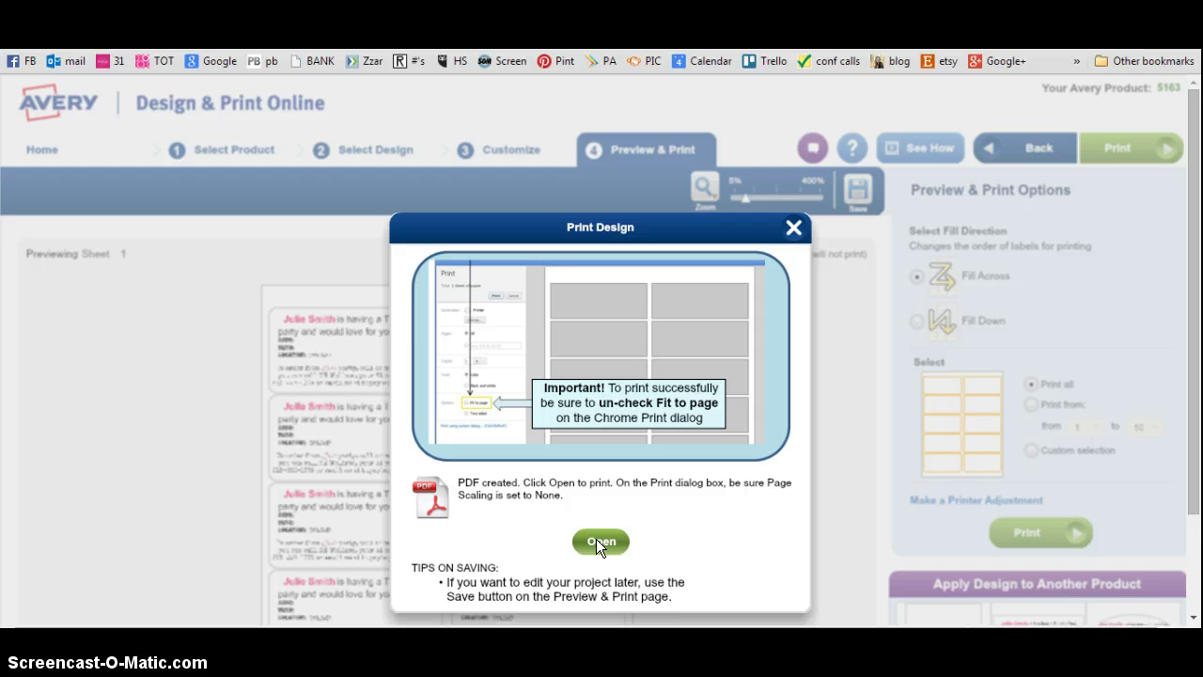
Open the label-sheet PDF in Chrome's print dialog with Fit to page unchecked for actual size
left_click(598, 542)
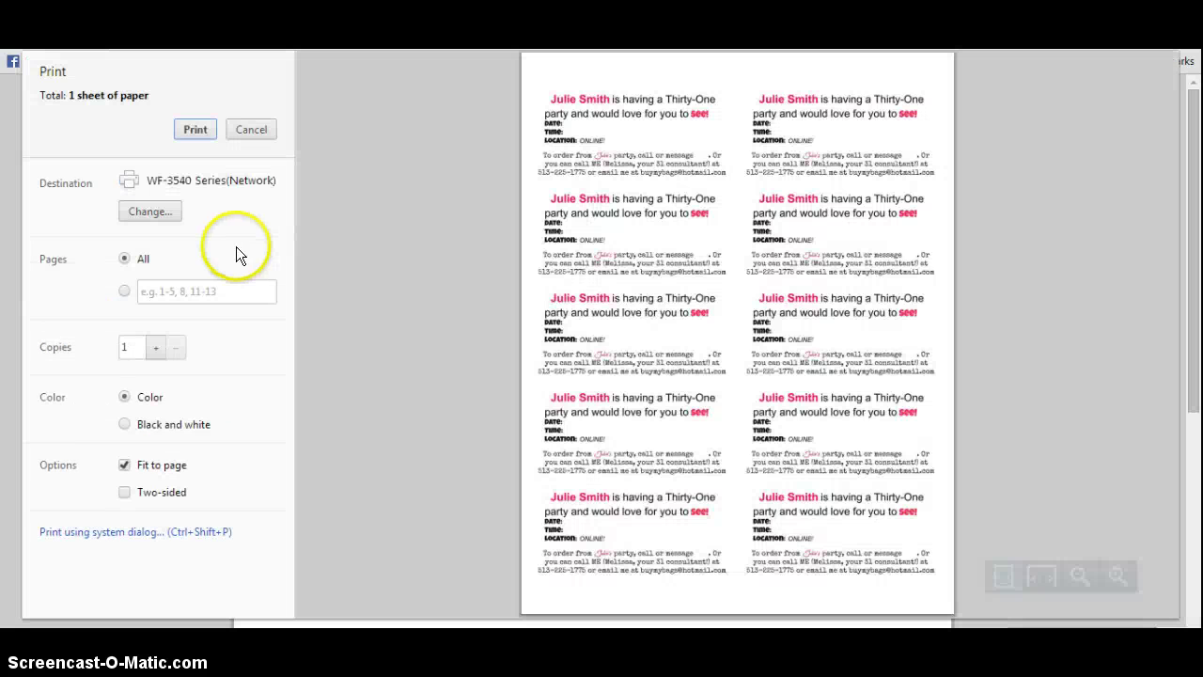
left_click(125, 465)
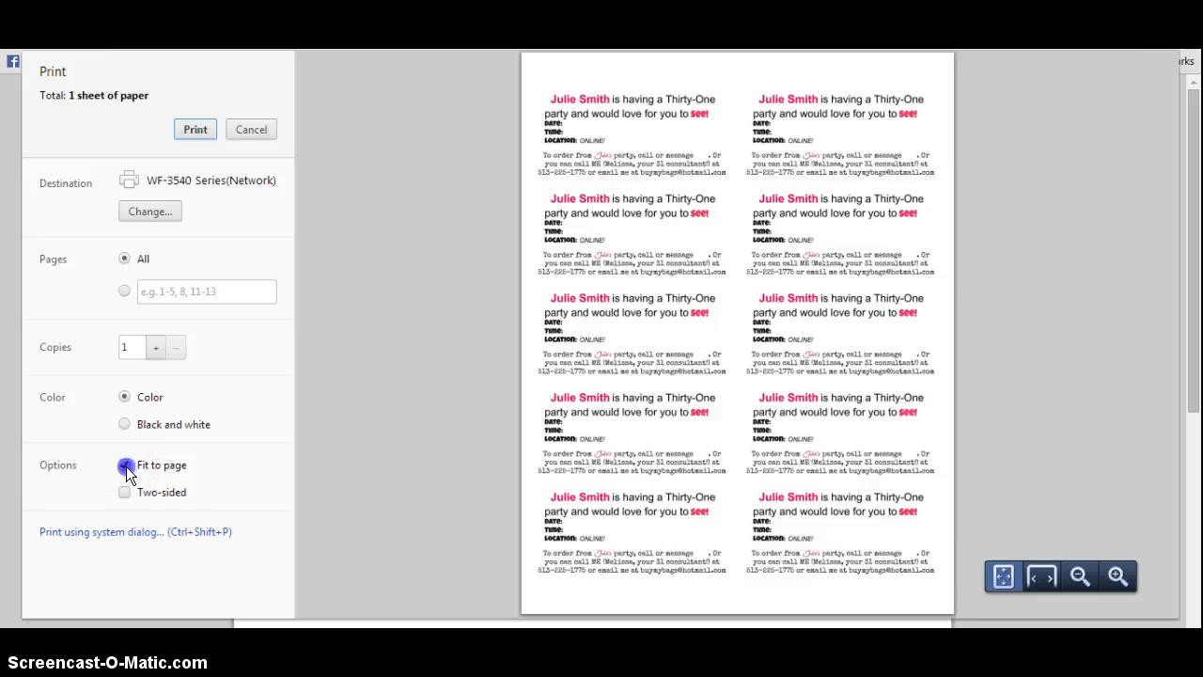